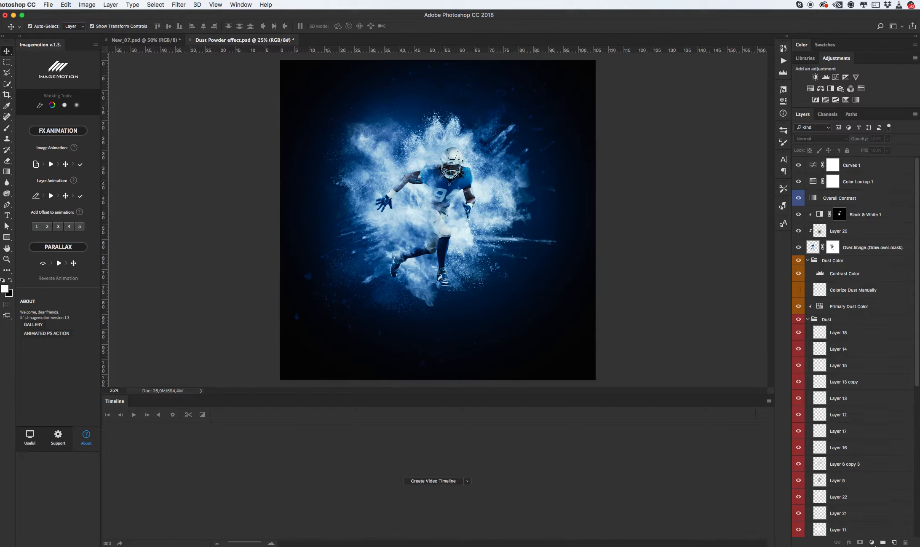
Step: Switch to the New_07.psd document and add a new empty layer above the Background
scroll(867, 316, "down", 8)
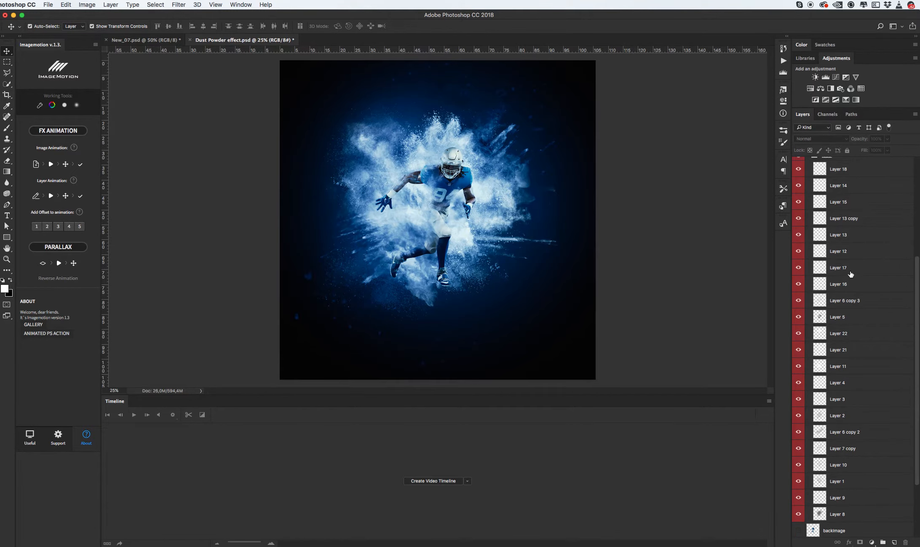
scroll(851, 274, "up", 7)
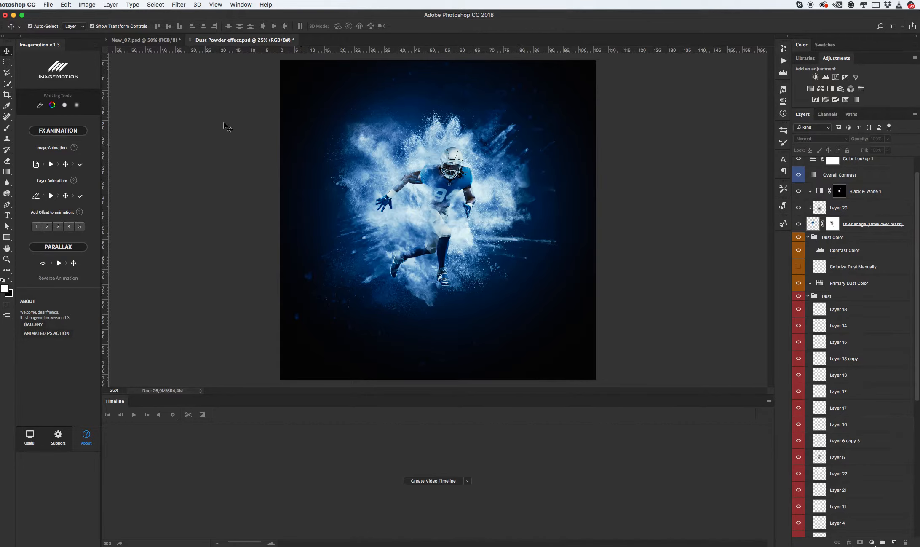
left_click(142, 40)
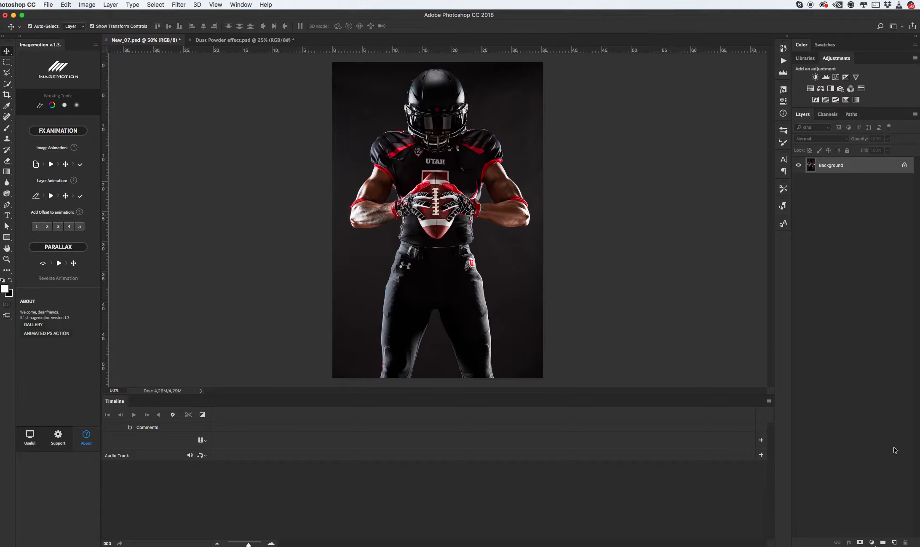
left_click(895, 543)
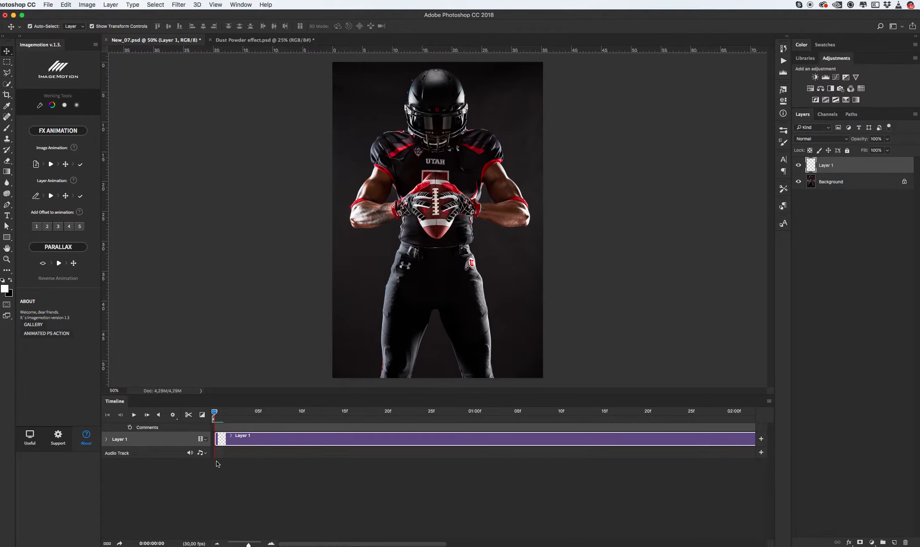
Step: Delete the video timeline from the New_07.psd document
left_click(770, 404)
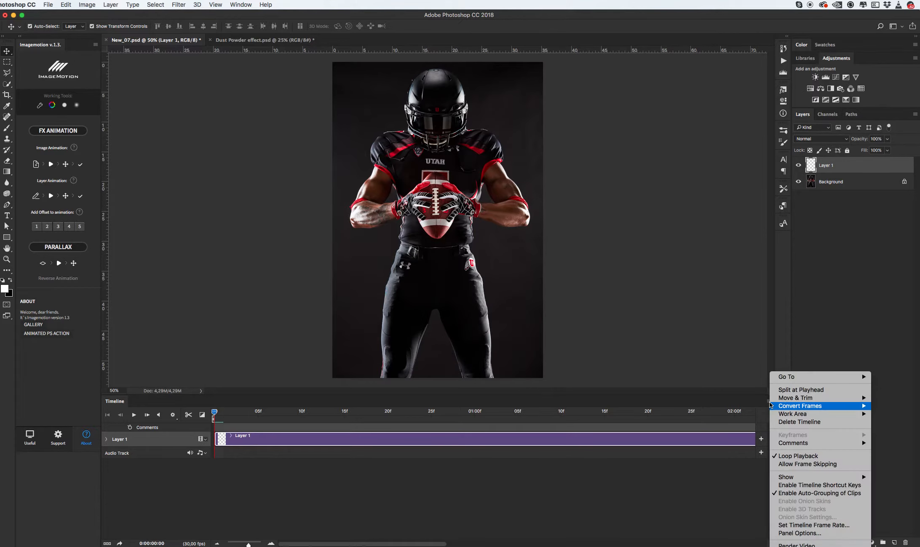
mouse_move(797, 416)
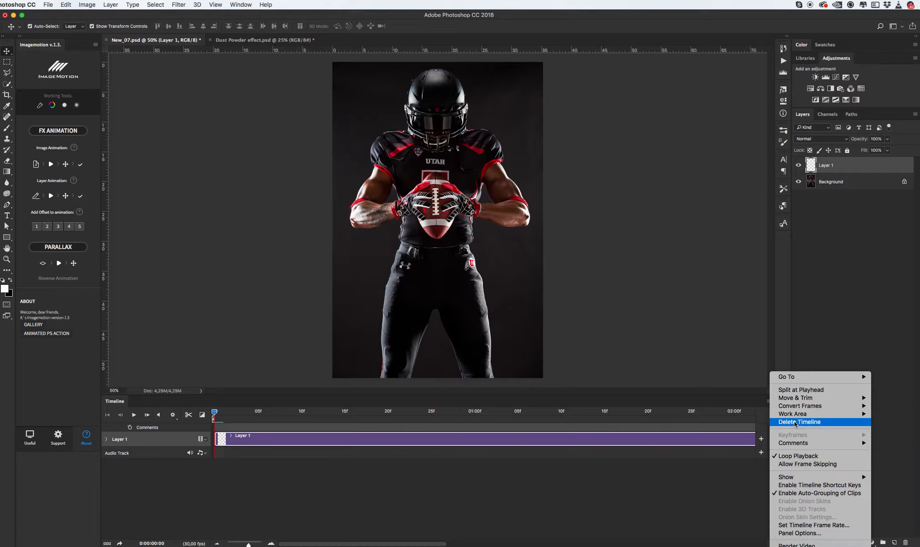
left_click(796, 423)
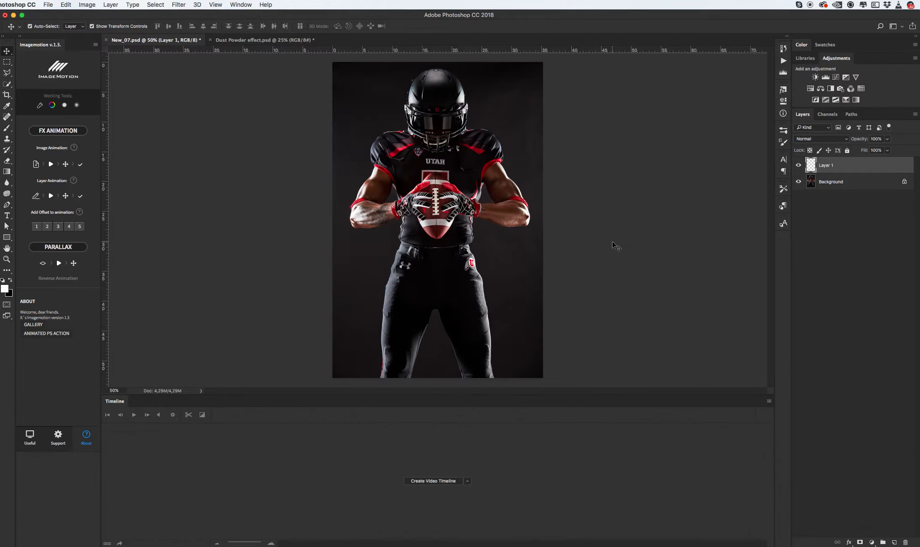
Step: Stamp white smoke over the player's football and waist on the new layer with the 800 px smoke brush
key("b")
right_click(459, 223)
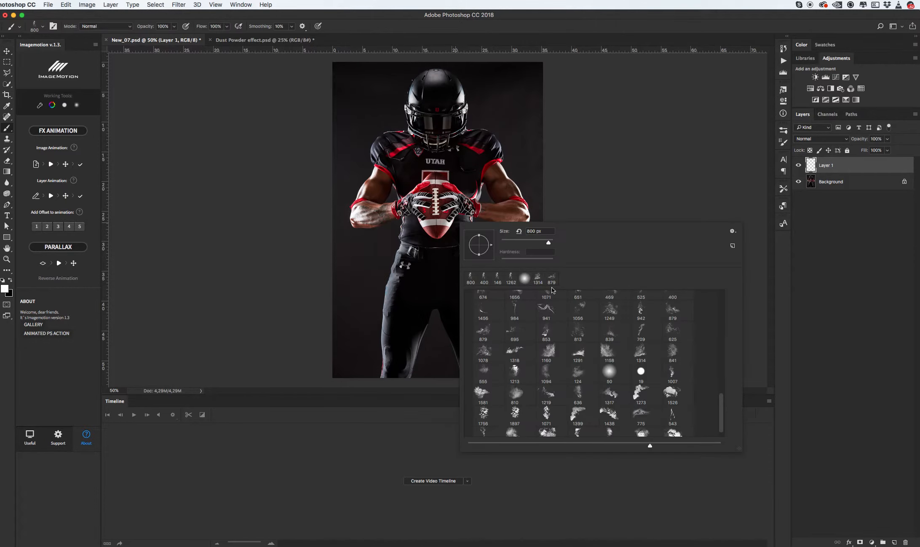
scroll(607, 363, "down", 4)
scroll(607, 364, "up", 6)
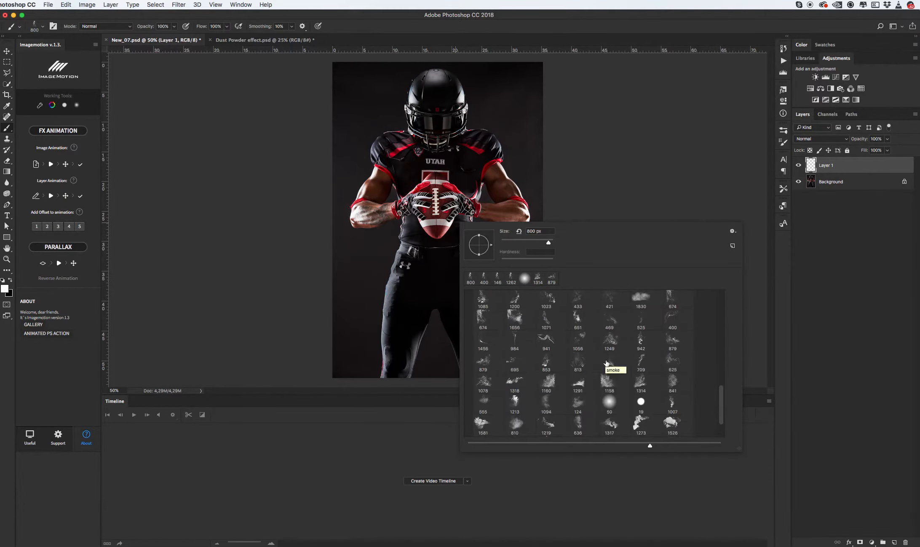
double_click(641, 342)
left_click(446, 248)
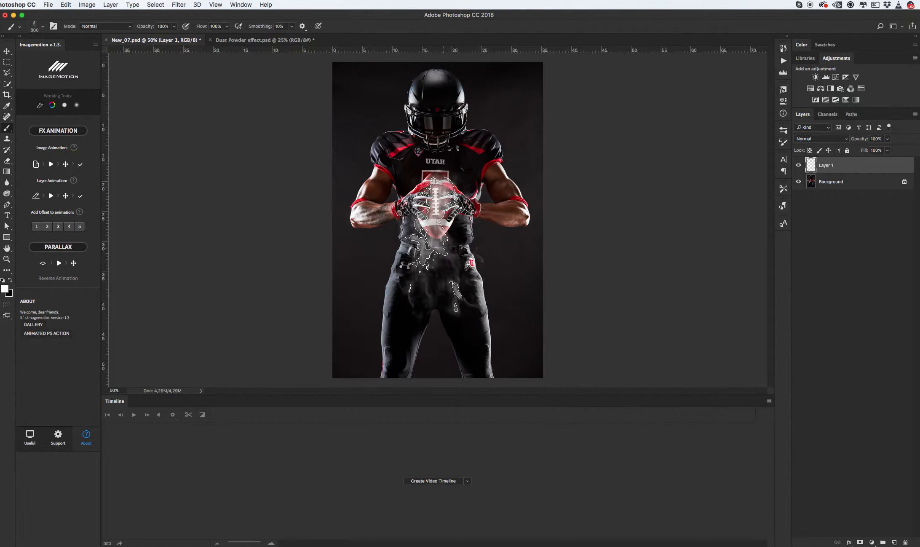
Step: Rotate the stamped smoke and move it up over the player's chest and helmet
key("v")
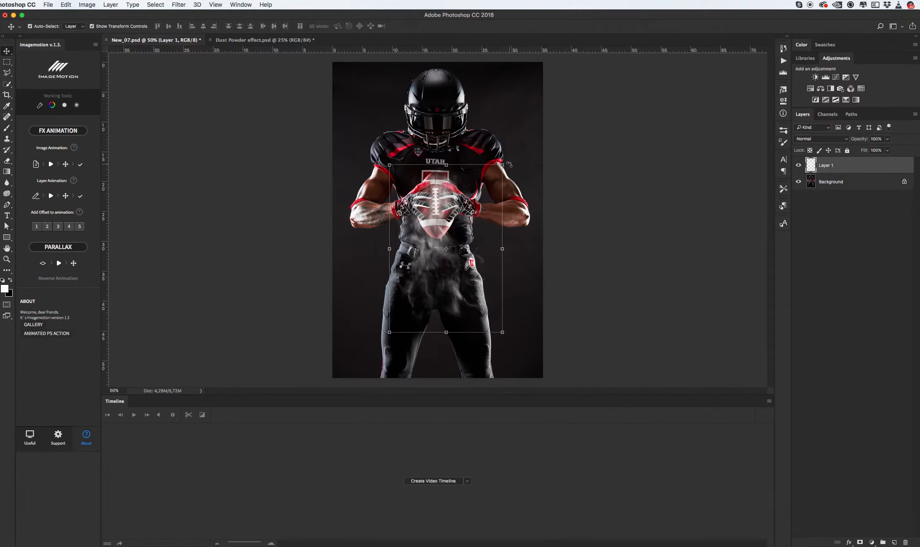
left_click_drag(510, 164, 437, 229)
left_click_drag(462, 161, 462, 166)
key("Return")
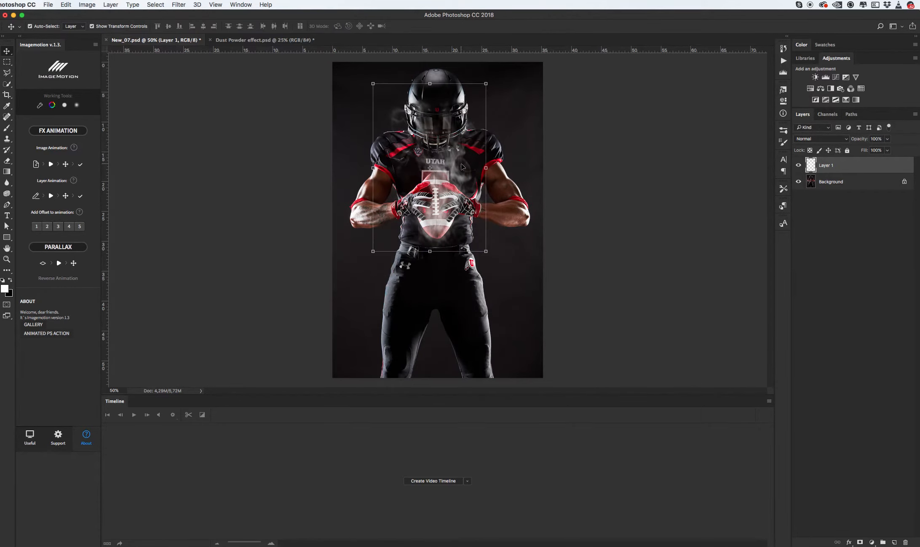
Step: Rename the smoke layer as smoke 01
double_click(825, 166)
type("smoke 01")
key("Return")
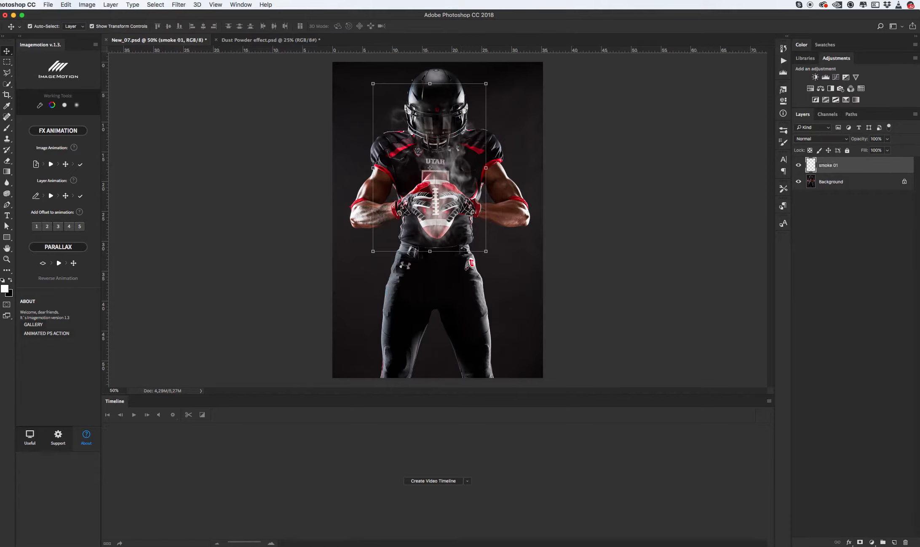
Step: Add a new layer above smoke 01 and name it smoke 02
left_click(895, 542)
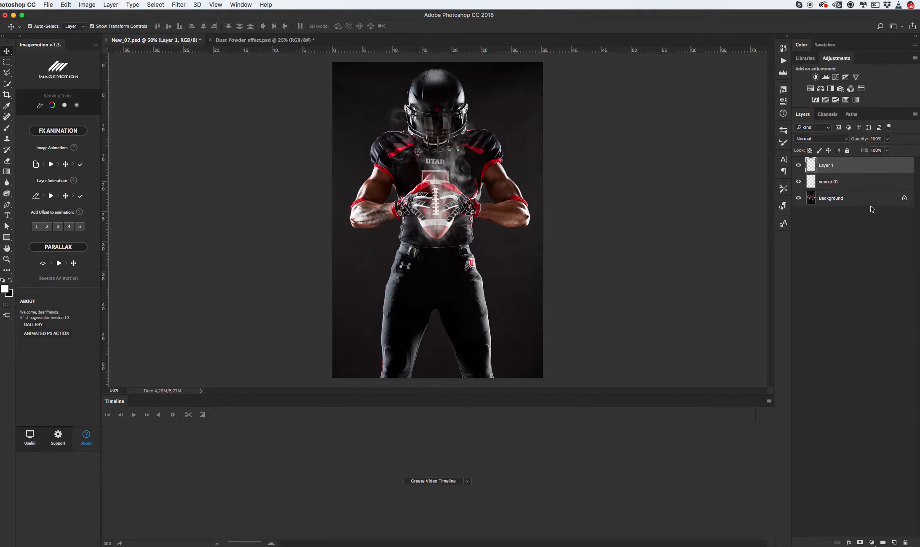
double_click(825, 166)
type("smoke 2")
key("Return")
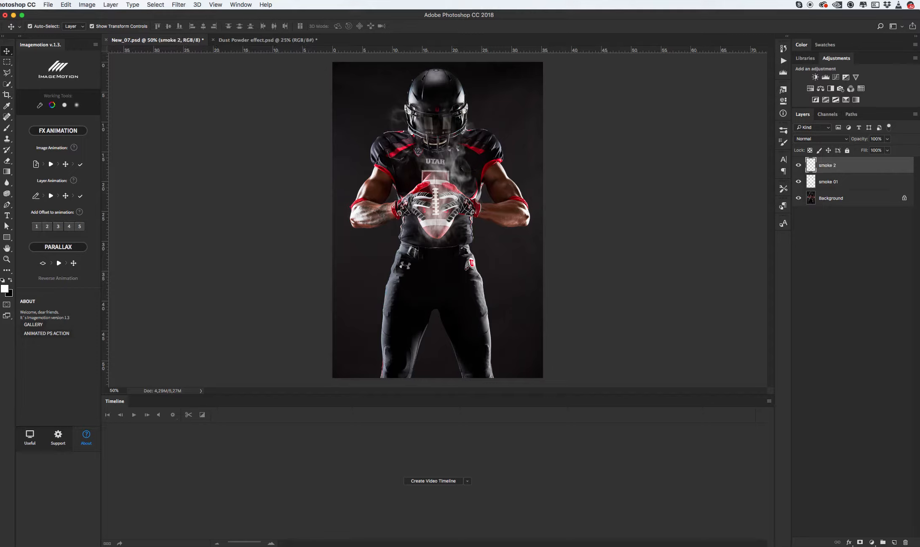
double_click(827, 166)
left_click(834, 165)
type("0")
key("Return")
Step: Try stamping smoke over the football on smoke 02 with the 651 px smoke brush
key("b")
right_click(464, 207)
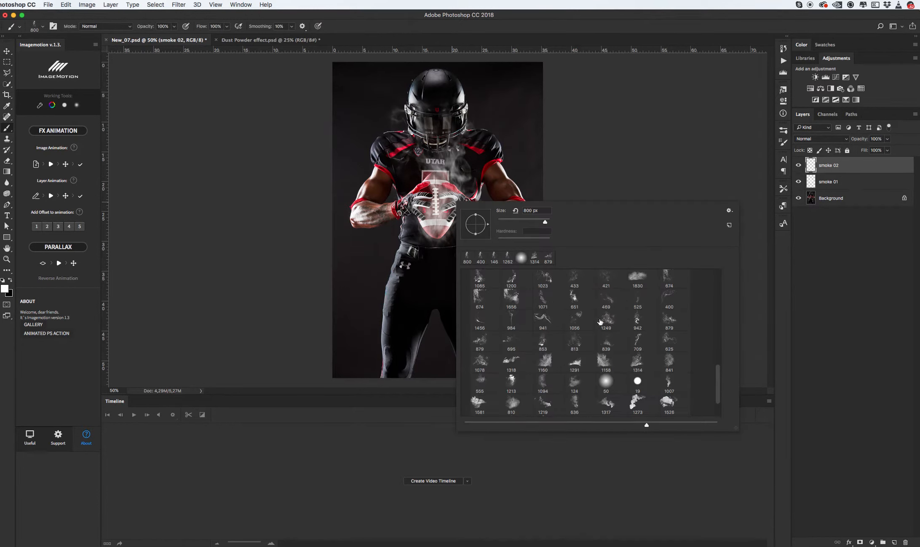
left_click(575, 298)
key("Return")
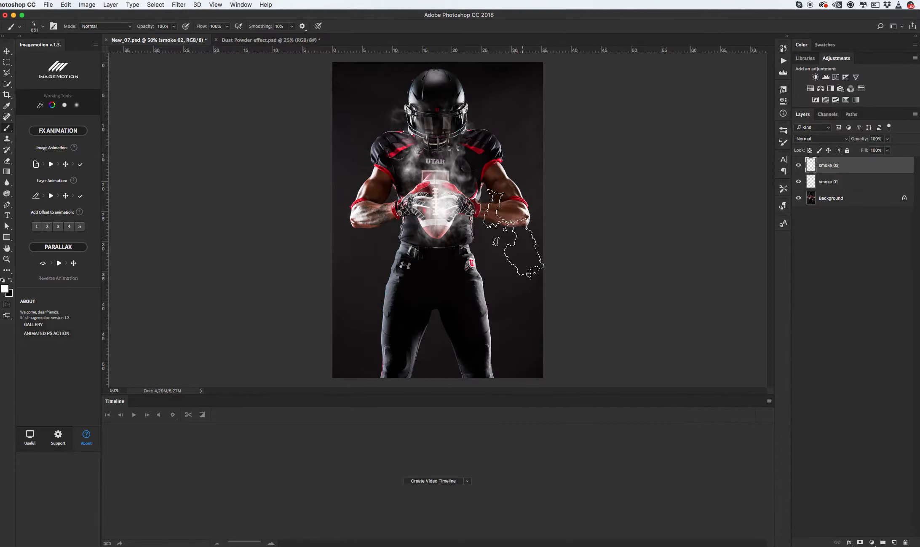
key("super+z")
left_click(438, 199)
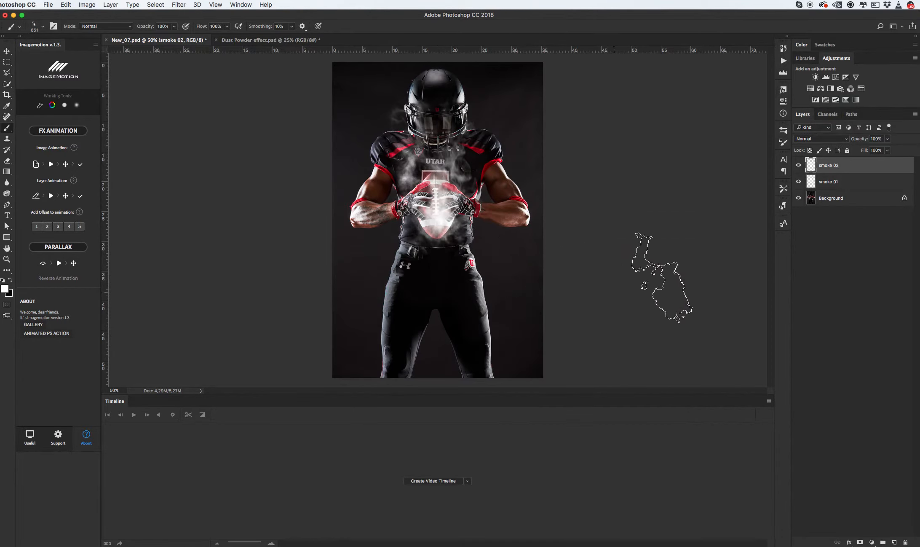
key("super+z")
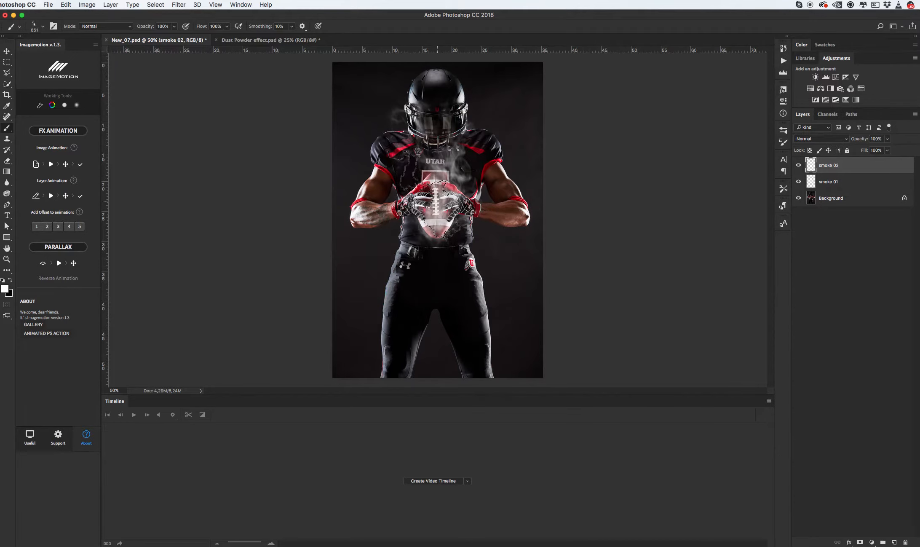
key("super+z")
key("super+z")
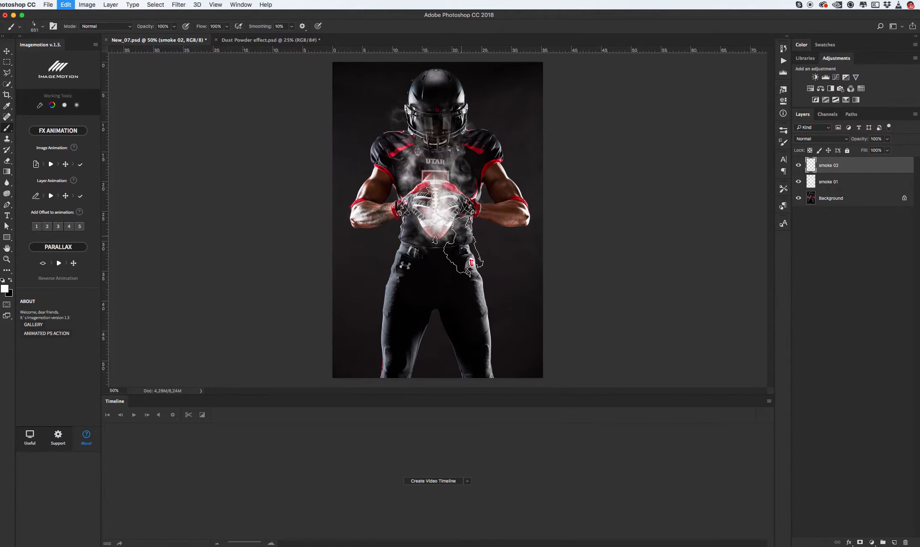
Step: Stamp smoke over the chest and football on smoke 02 with the 1217 px brush from the Smoke set
right_click(459, 232)
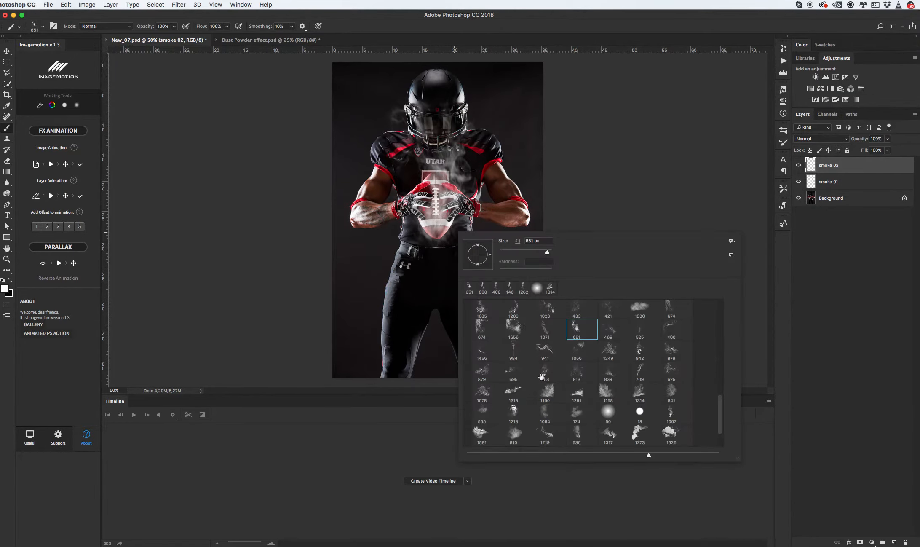
scroll(543, 367, "up", 3)
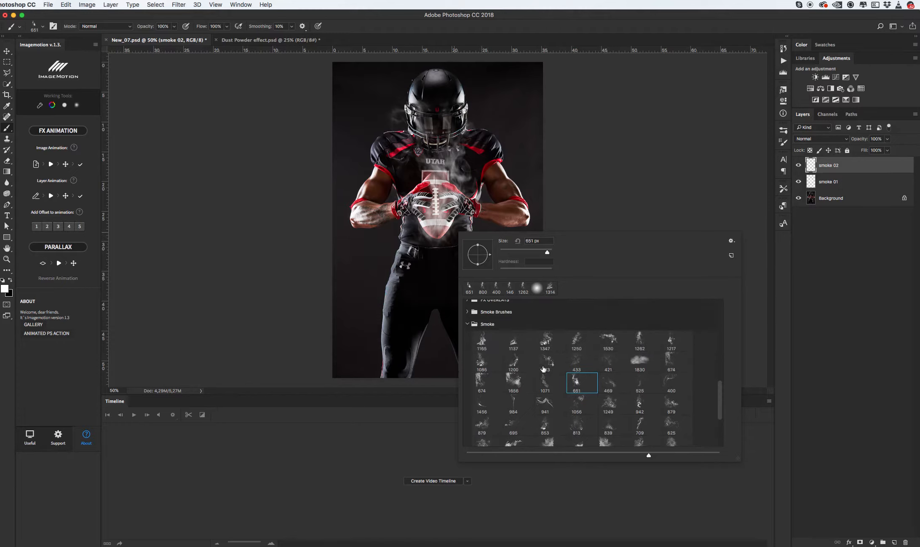
left_click(676, 345)
left_click(449, 167)
key("super+z")
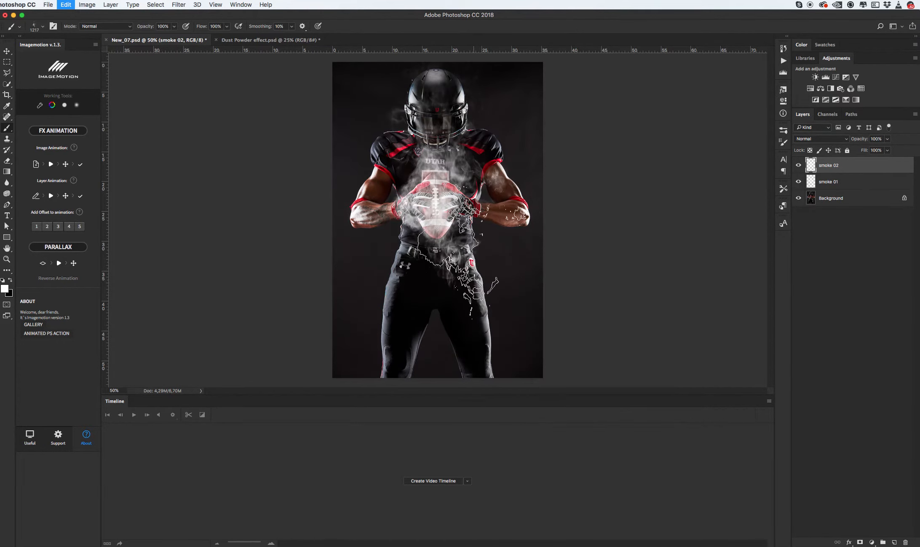
left_click(457, 171)
Step: Rotate the smoke 02 content and reposition it around the football and the player's torso
key("super+t")
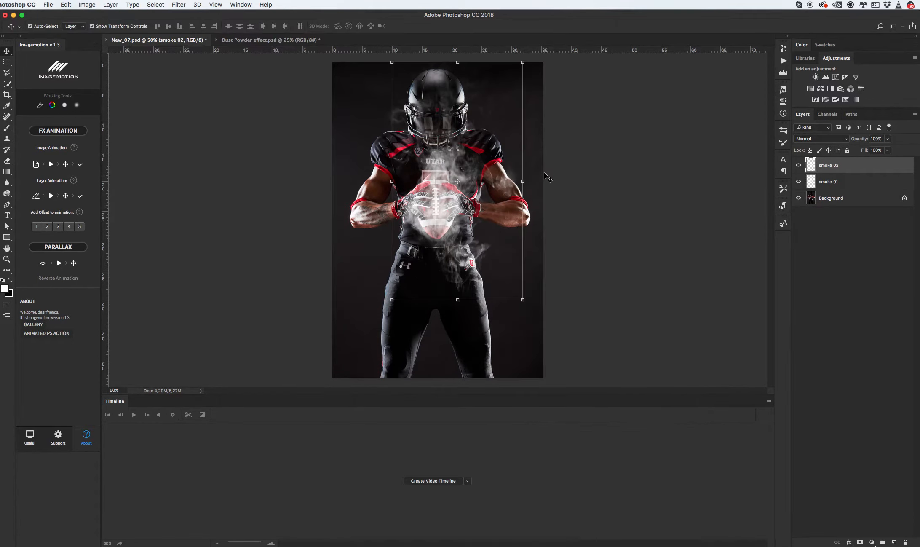
left_click_drag(567, 142, 365, 214)
left_click_drag(472, 200, 450, 265)
mouse_move(514, 273)
left_mouse_down()
mouse_move(538, 234)
mouse_move(522, 253)
mouse_move(473, 229)
mouse_move(512, 226)
mouse_move(504, 207)
mouse_move(422, 247)
mouse_move(353, 261)
mouse_move(378, 237)
left_mouse_up()
key("Return")
key("e")
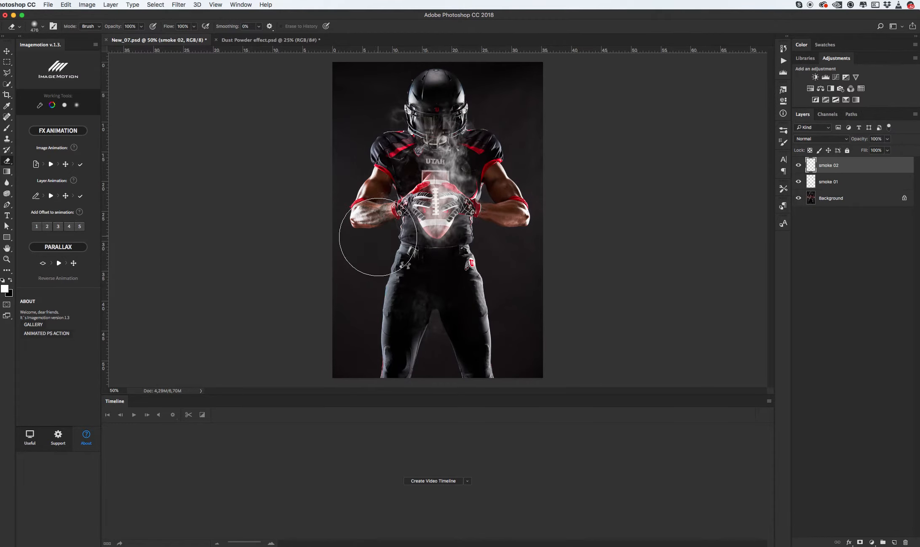
key("v")
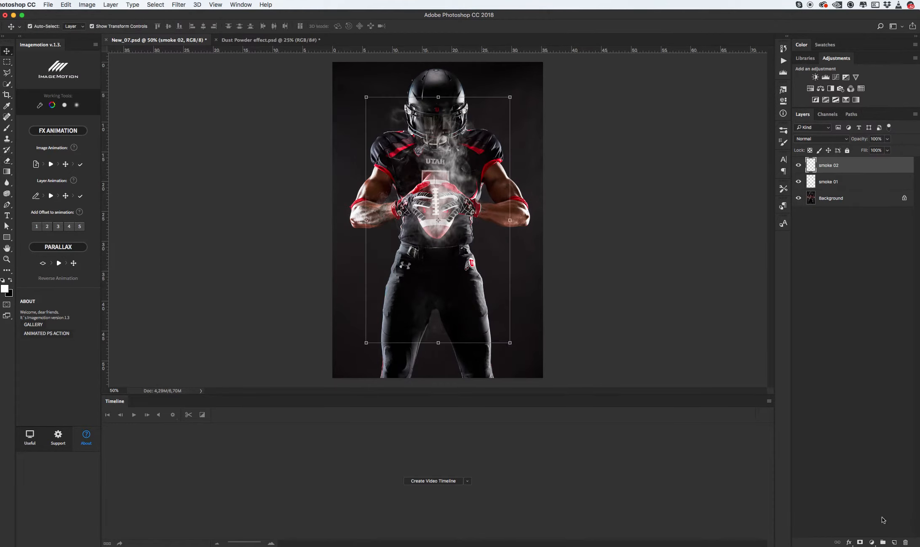
Step: Add a new layer above smoke 02 and name it smoke 03
left_click(895, 542)
double_click(829, 166)
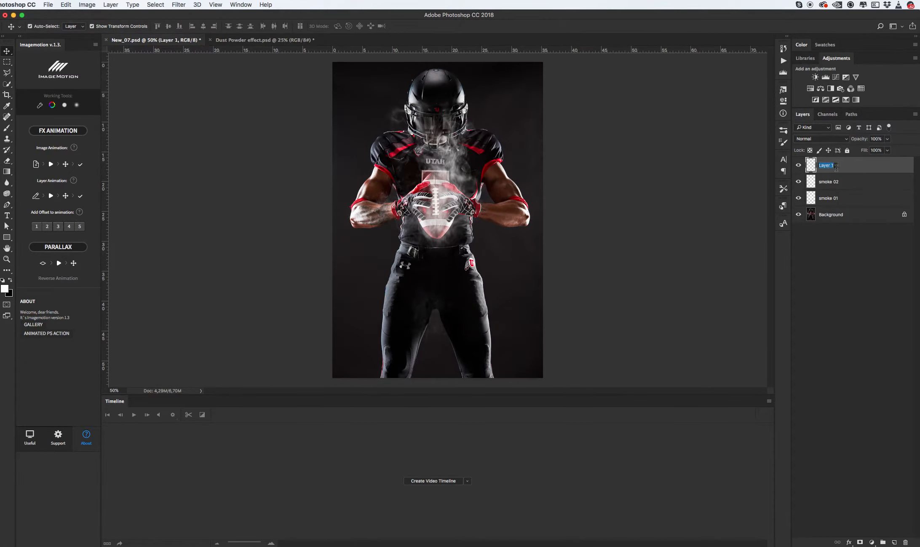
type("smoke 03")
key("Return")
Step: Stamp smoke across the player's arms and chest on smoke 03 with the 813 px smoke brush
key("b")
right_click(455, 207)
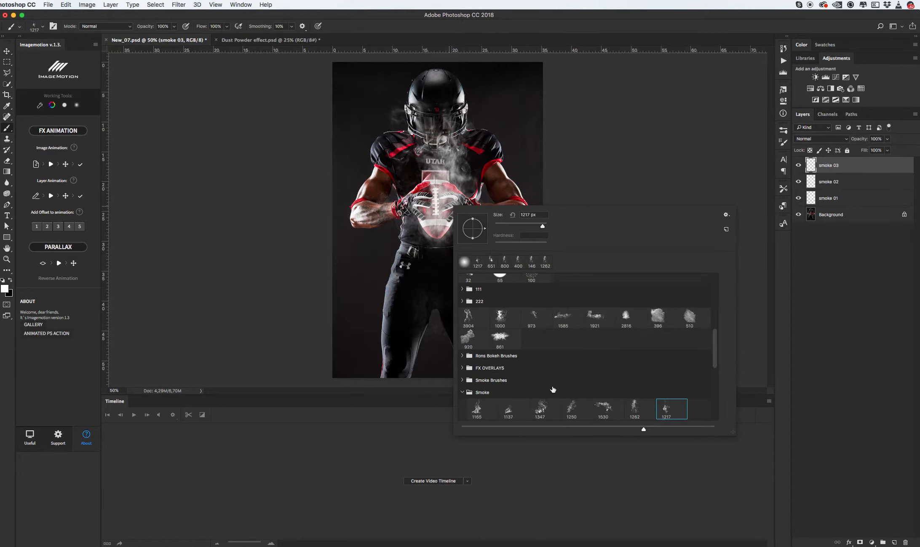
scroll(556, 389, "down", 1)
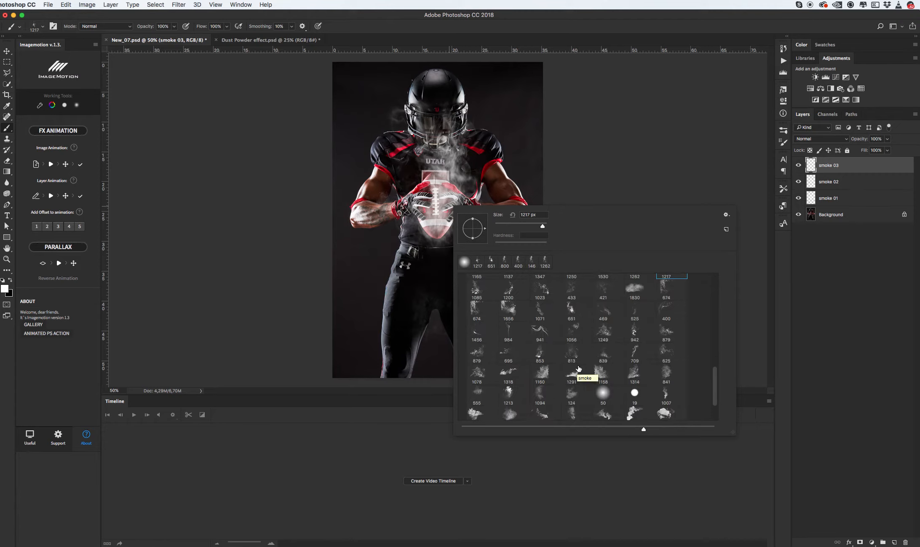
left_click(572, 351)
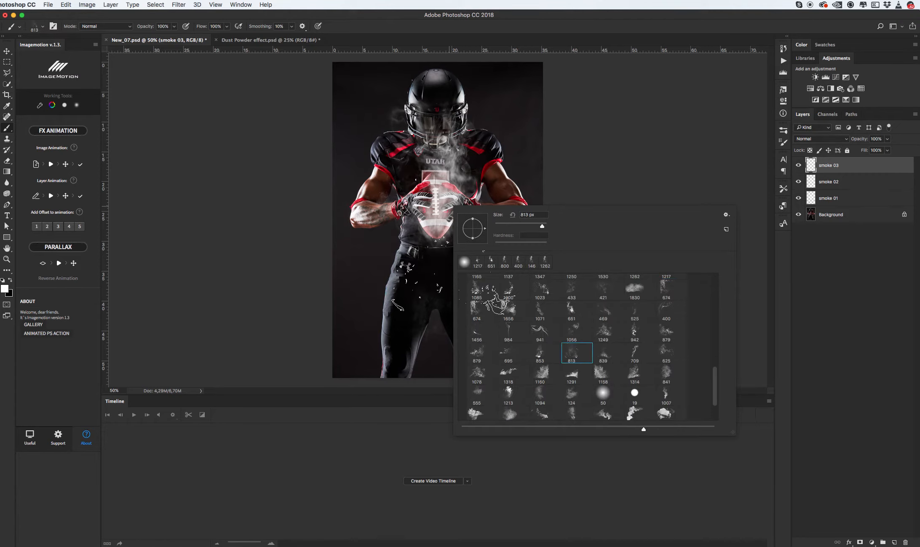
left_click(438, 236)
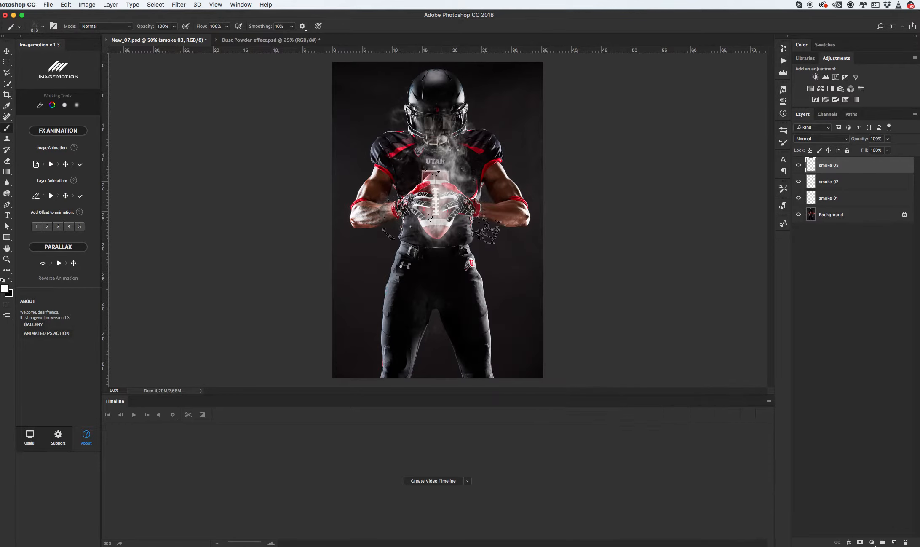
left_click(438, 202)
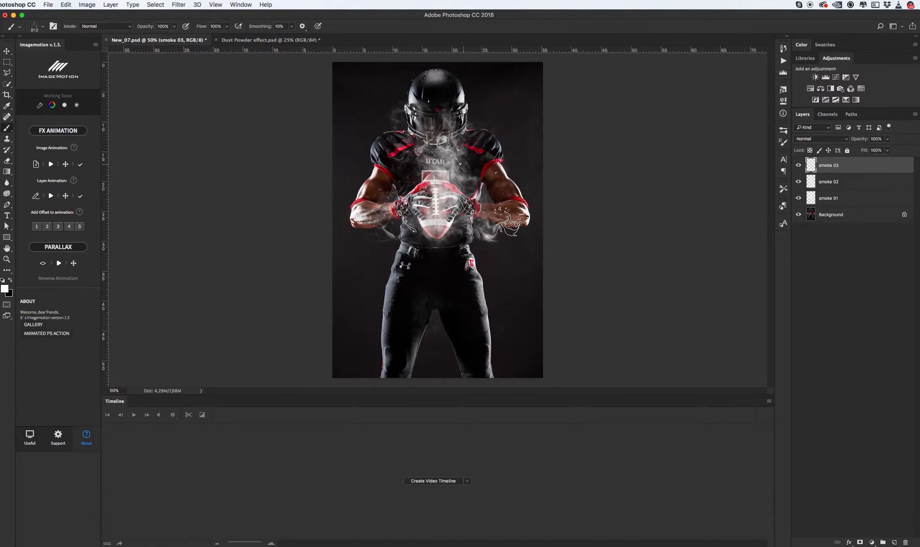
Step: Erase the excess smoke around the forearms on smoke 03 and rename the layer as smoke 03 back
key("e")
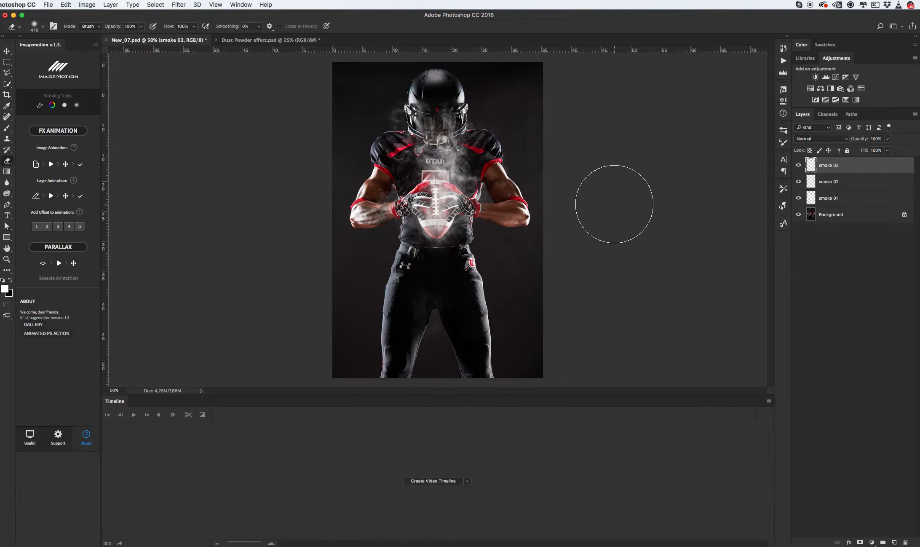
key("v")
double_click(831, 165)
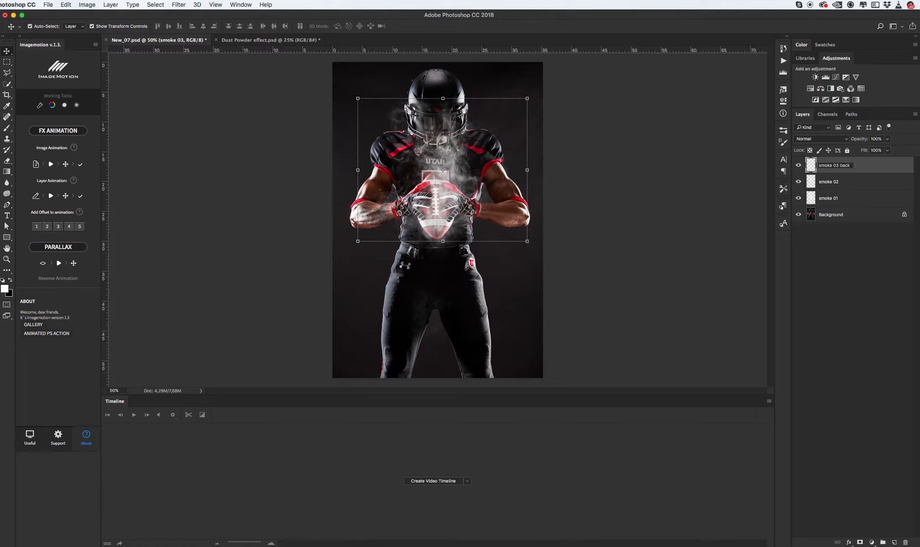
key("Return")
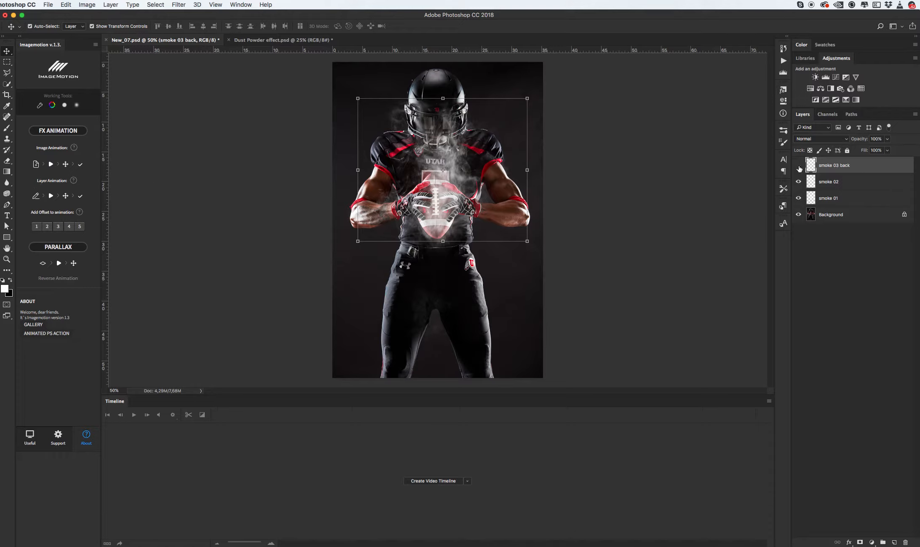
Step: Hide the smoke 03 back and smoke 02 layers and rename the smoke 01 layer as animation for the ImageMotion layer animation
left_click_drag(799, 169, 799, 184)
left_click(839, 198)
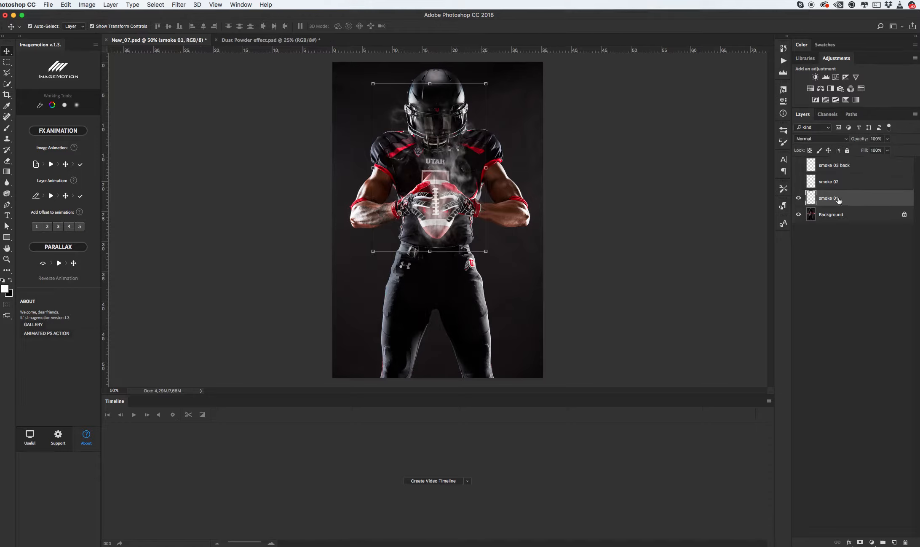
left_click(37, 199)
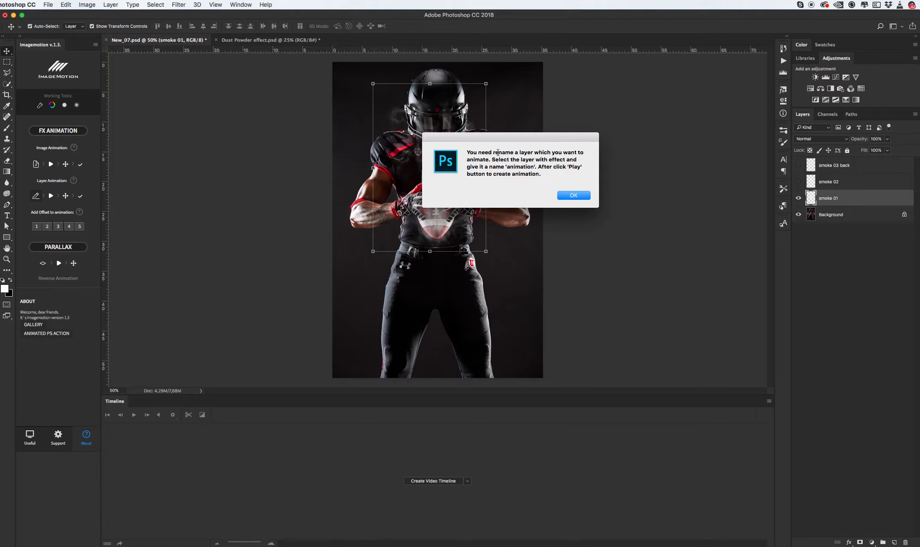
left_click(574, 195)
double_click(830, 198)
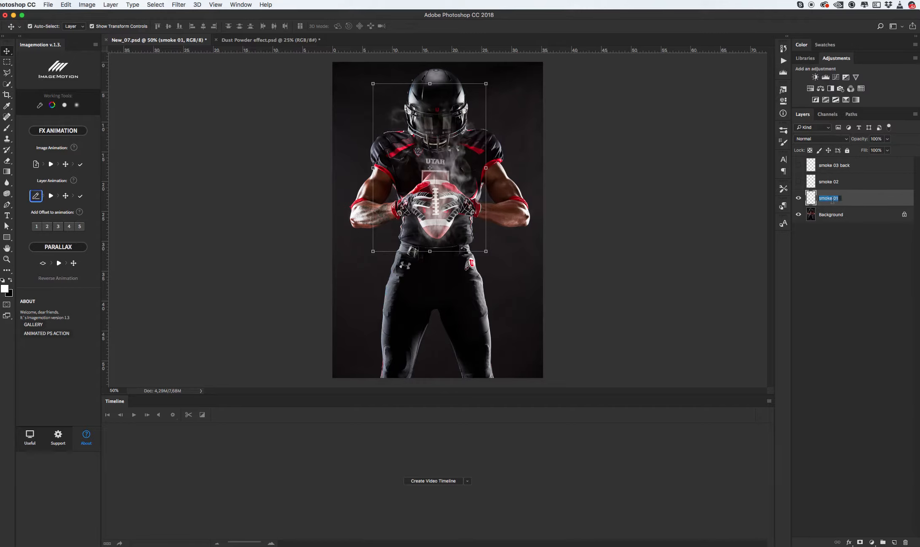
type("animation")
key("Return")
Step: Create the layer animation and set its end point by scaling the smoke to about 111% and moving it up to Y 442 px
left_click(51, 196)
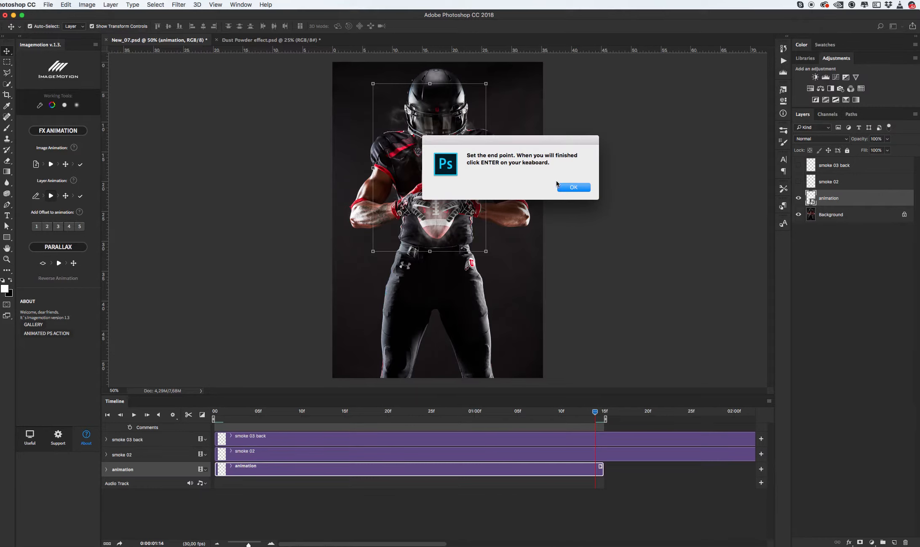
left_click(575, 189)
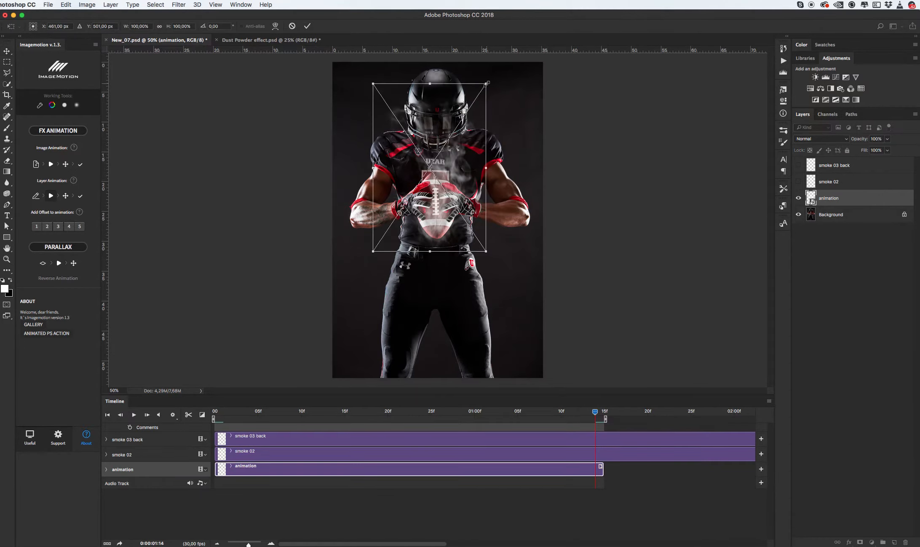
left_click_drag(487, 83, 494, 75)
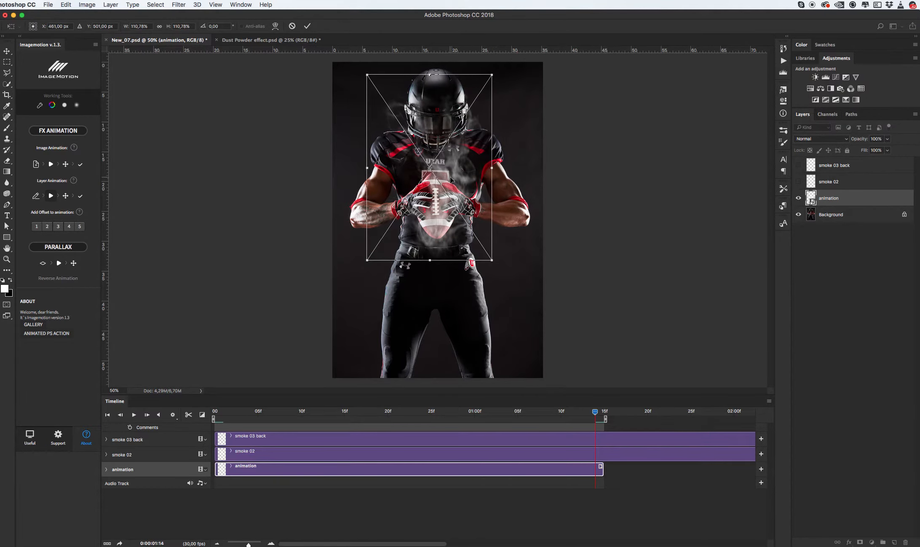
left_click_drag(451, 178, 452, 169)
key("Return")
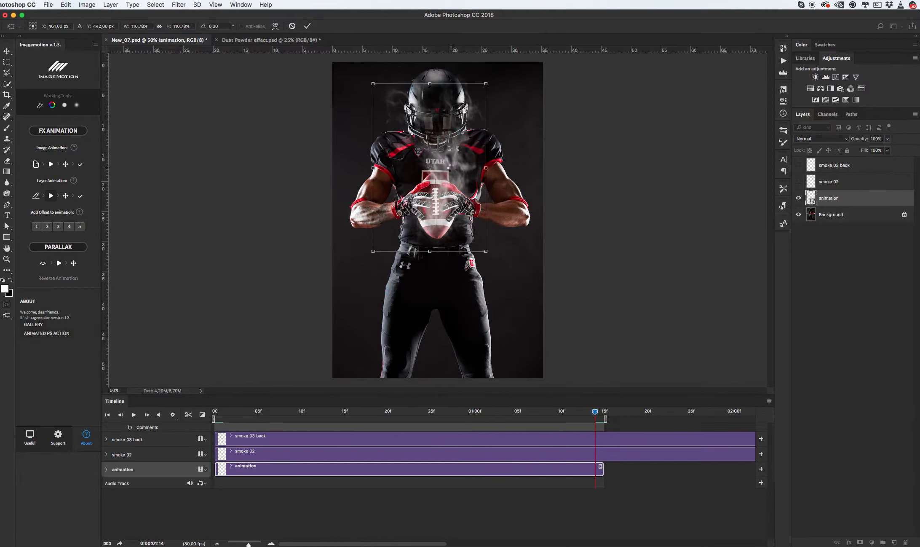
Step: Set the animation's start point by scaling the smoke down slightly and moving it lower on the player's torso
left_click(581, 187)
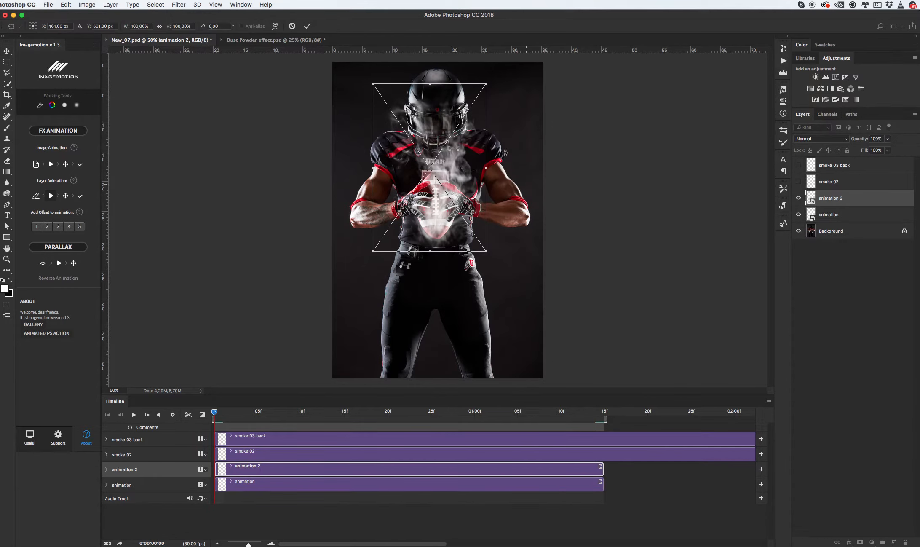
left_click_drag(487, 84, 482, 91)
left_click_drag(459, 149, 459, 162)
key("Return")
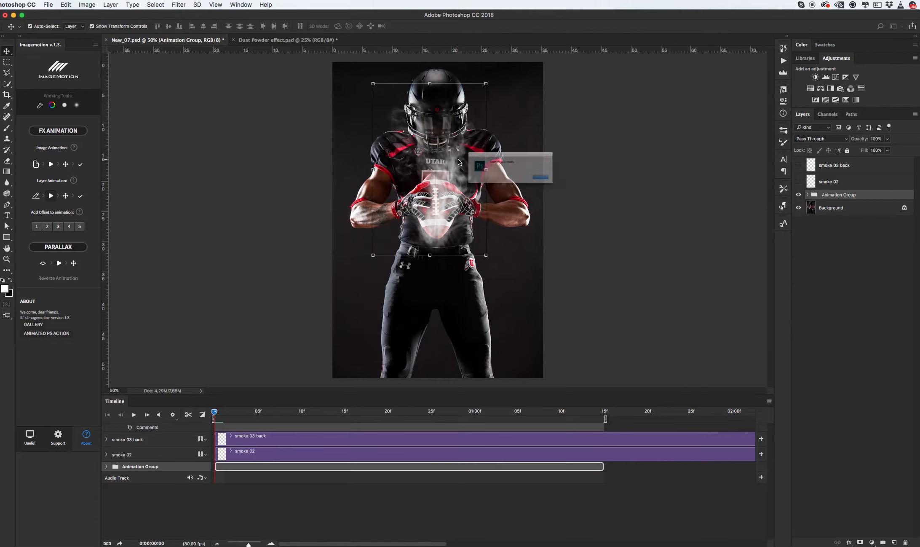
left_click(583, 190)
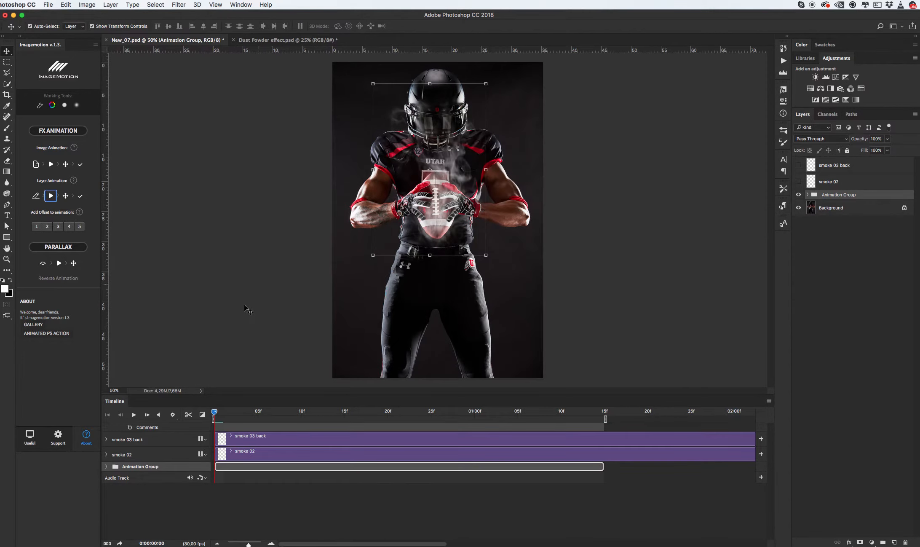
Step: Play back the first smoke animation, return the playhead to the start, and finalize the layer animation
left_click(133, 415)
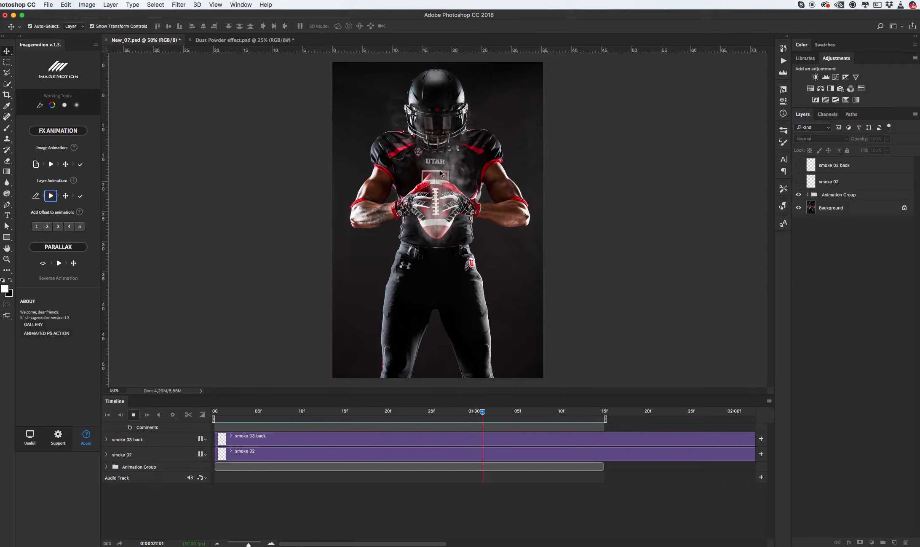
key("space")
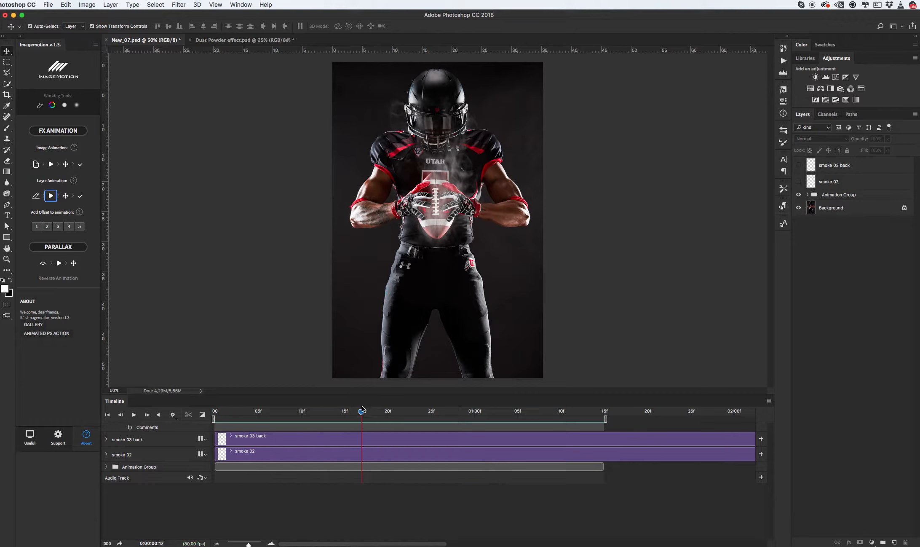
left_click_drag(362, 411, 197, 415)
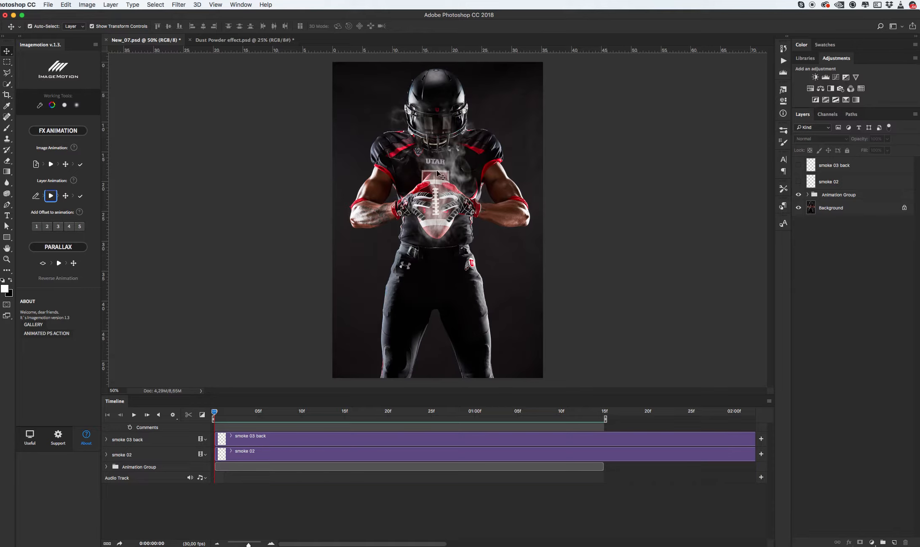
left_click(81, 197)
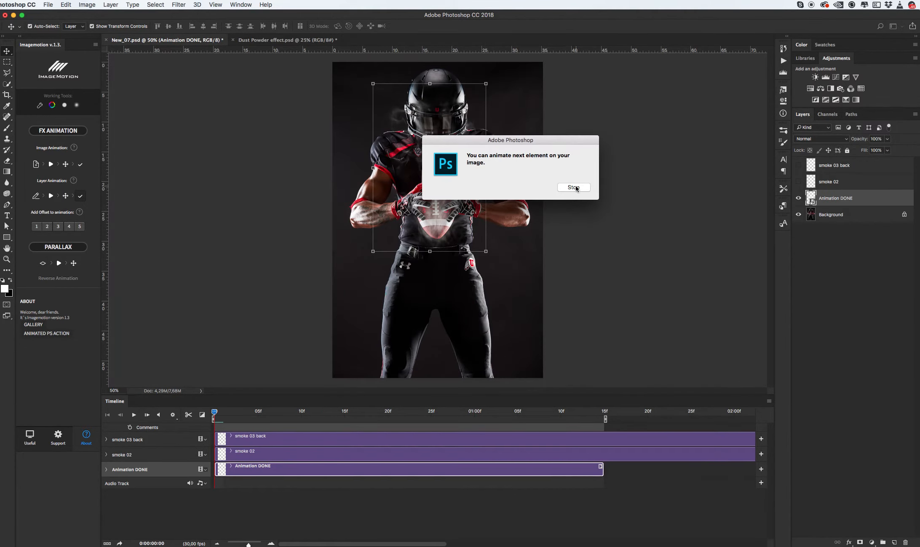
left_click(576, 186)
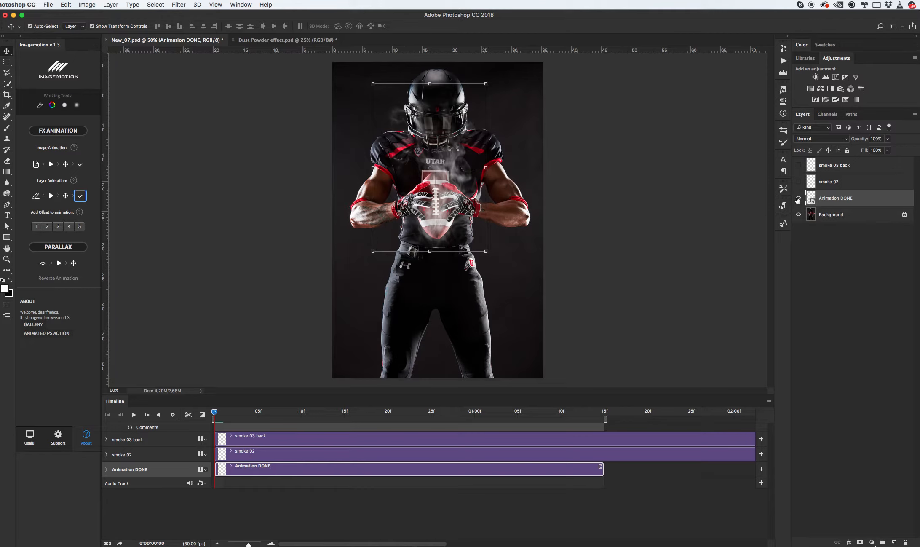
Step: Hide the Animation DONE layer and rename it as Smoke 01
left_click(800, 199)
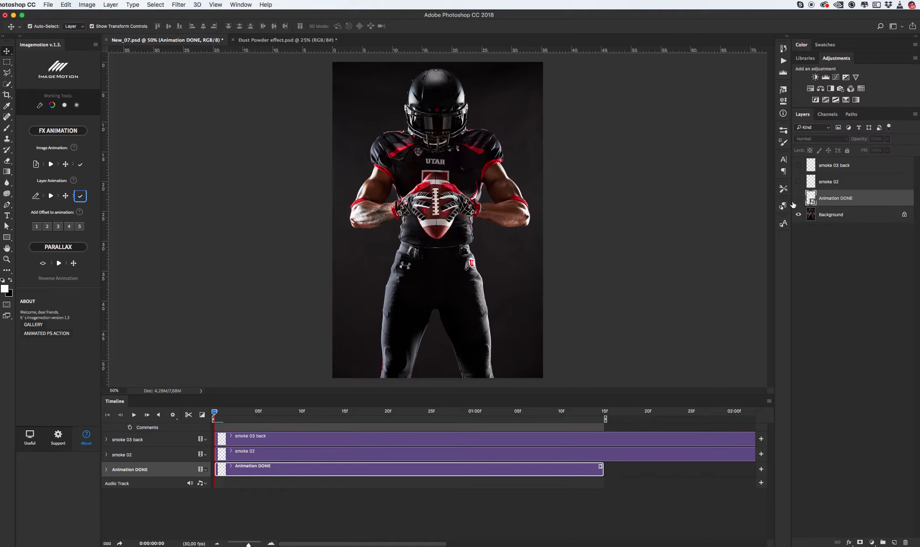
double_click(833, 201)
left_click_drag(832, 198, 851, 198)
type("Smoke 01")
key("Return")
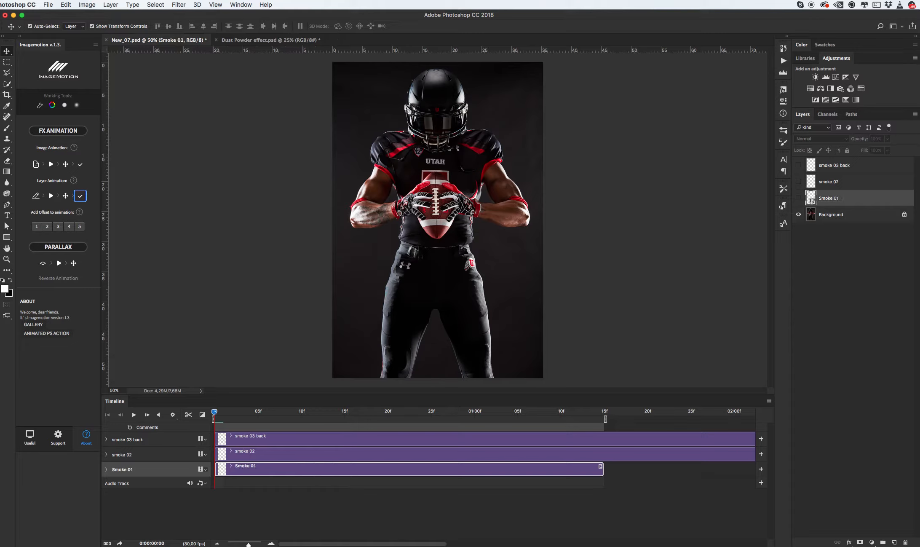
Step: Show the smoke 02 layer and rename it as animation to prepare it for the layer animation
left_click(799, 182)
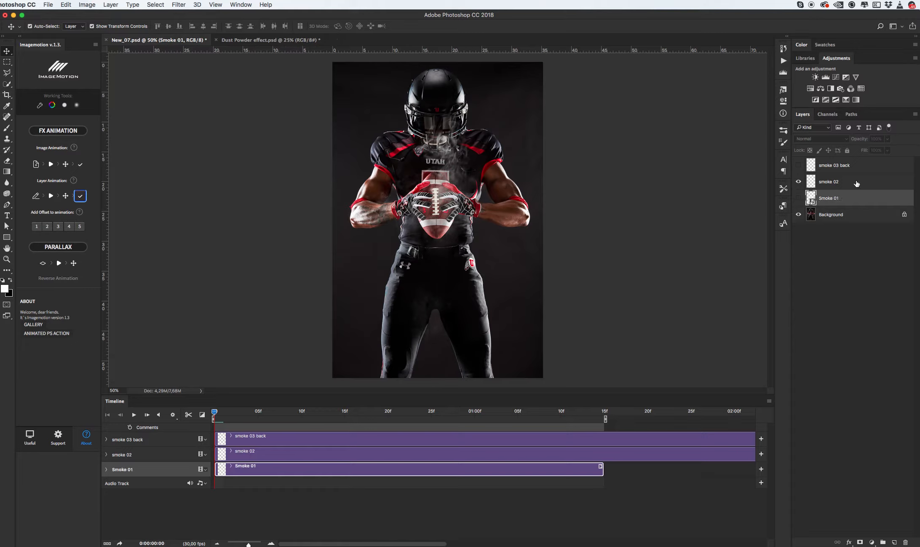
left_click(838, 182)
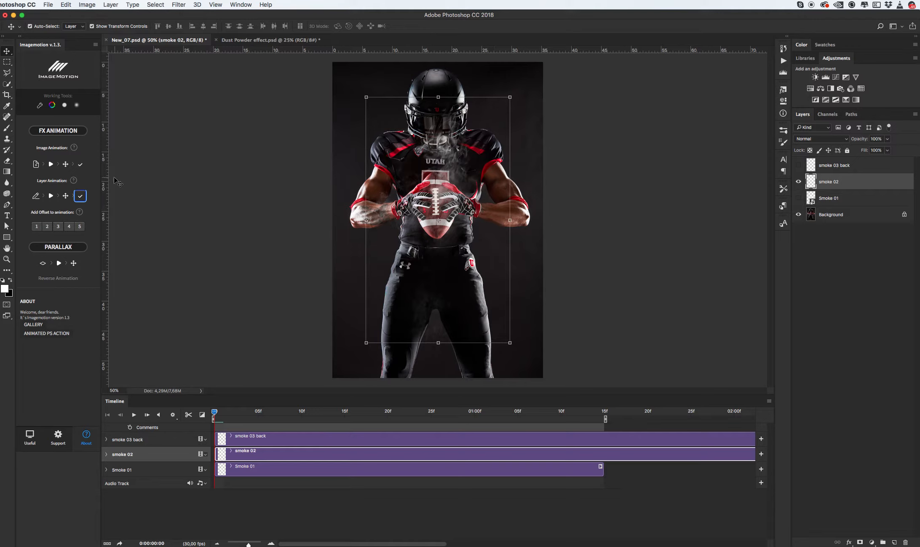
left_click(36, 195)
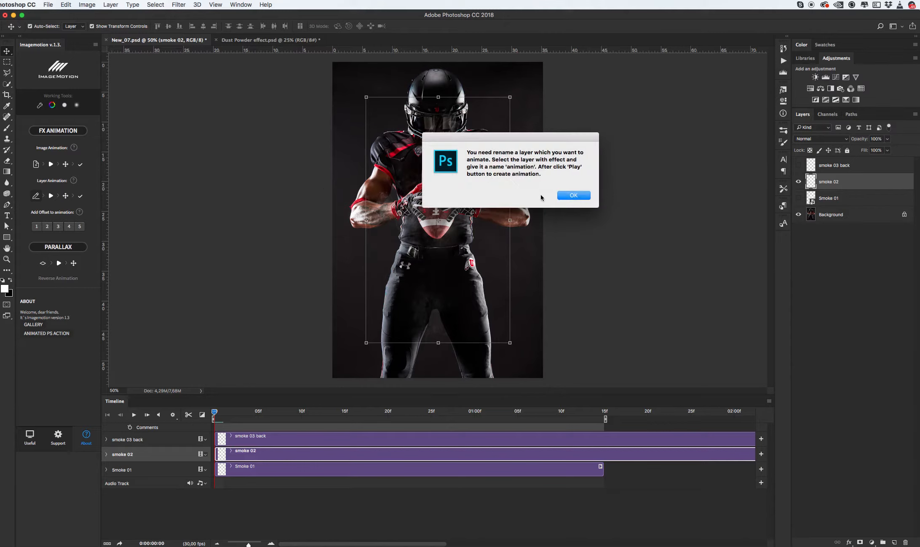
left_click(574, 195)
double_click(829, 181)
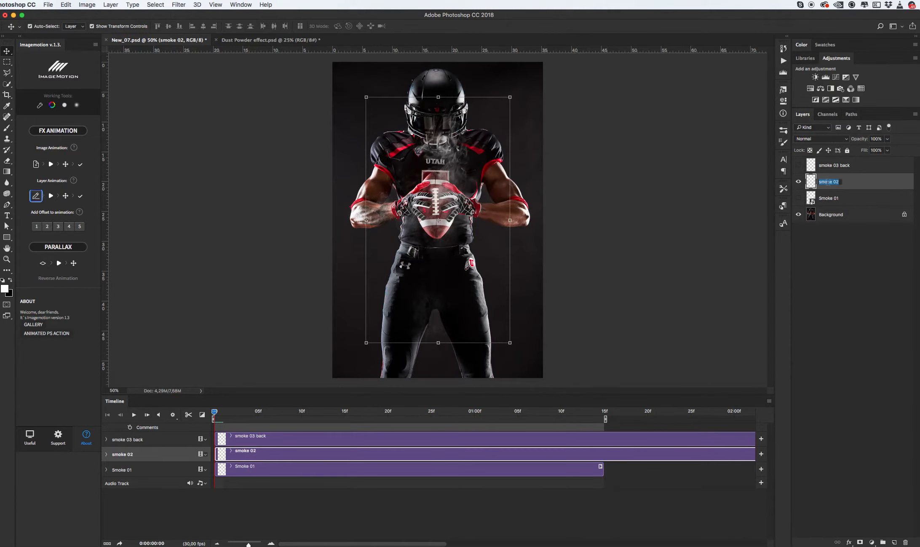
type("animation")
key("Return")
Step: Create the second layer animation with its end point scaled to about 106% and moved up to Y 647 px
left_click(51, 196)
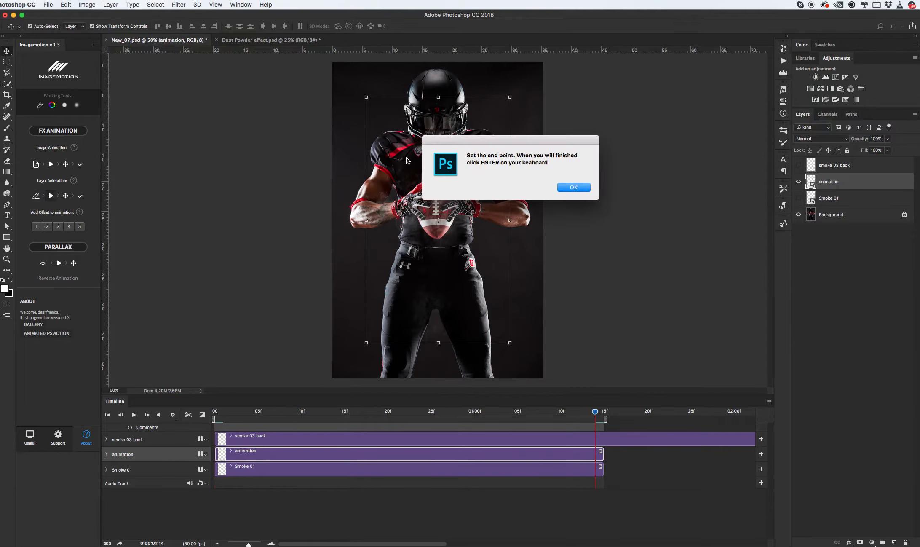
left_click(575, 187)
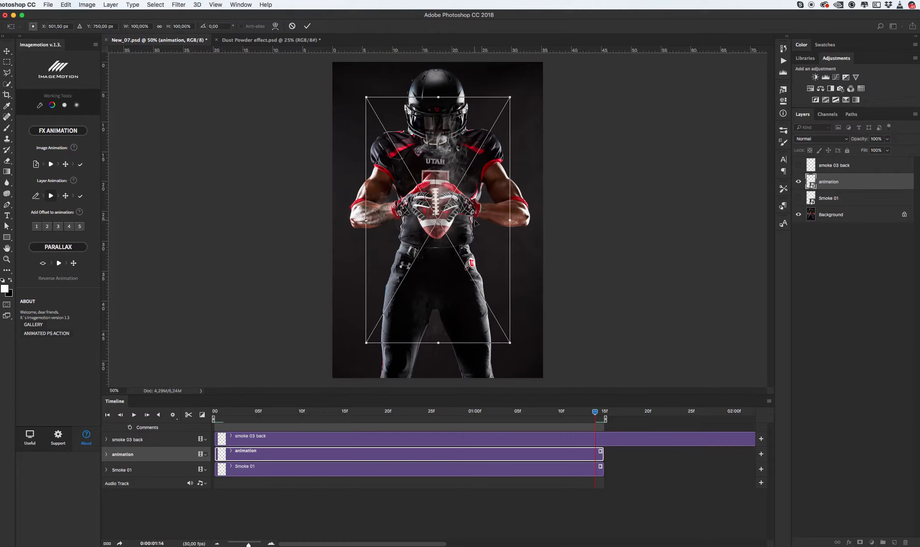
left_click_drag(510, 97, 517, 91)
left_click_drag(482, 216, 483, 195)
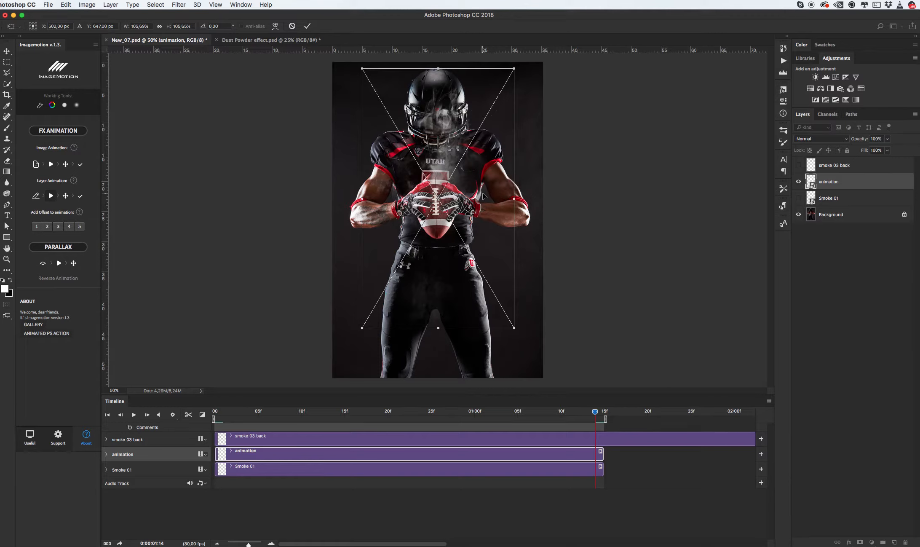
key("Return")
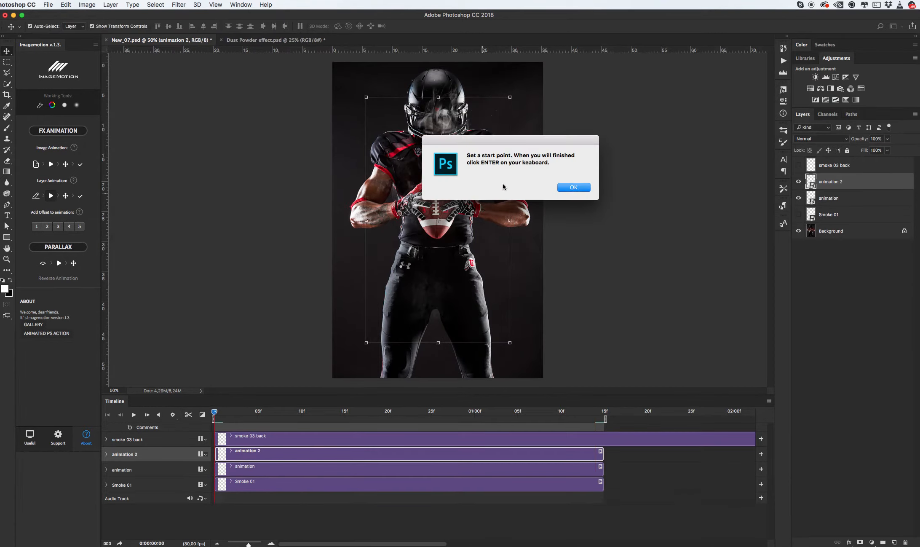
Step: Set the second animation's start point by scaling the smoke to about 95% and moving it down to about Y 852 px
left_click(575, 187)
left_click_drag(510, 98, 508, 102)
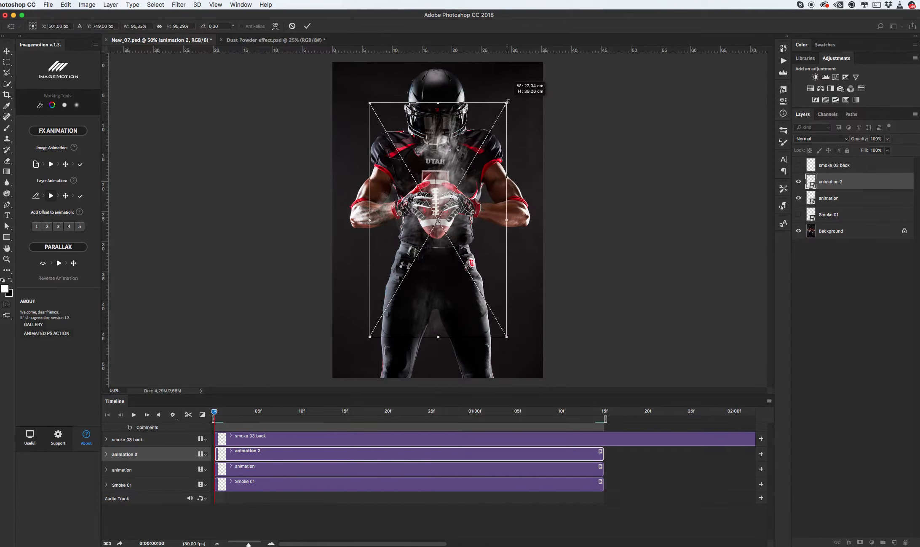
left_click_drag(478, 170, 478, 192)
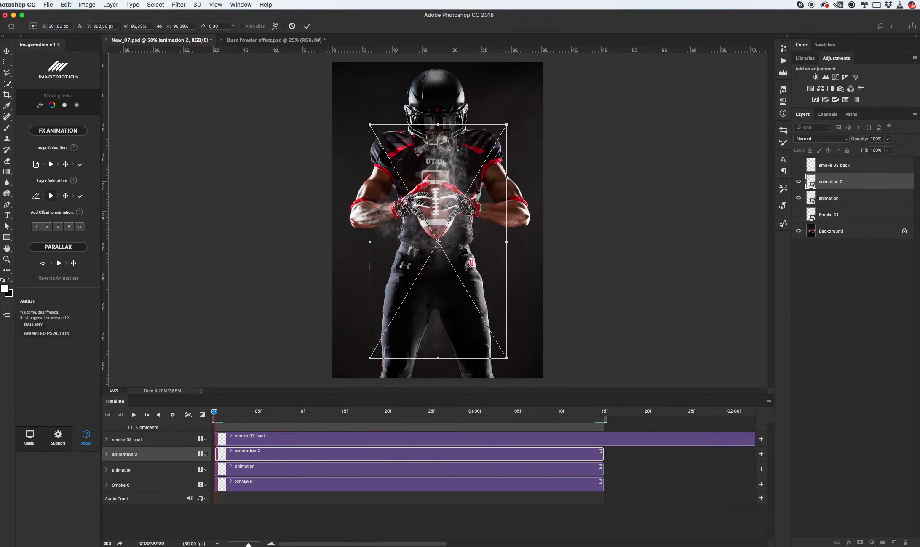
key("Return")
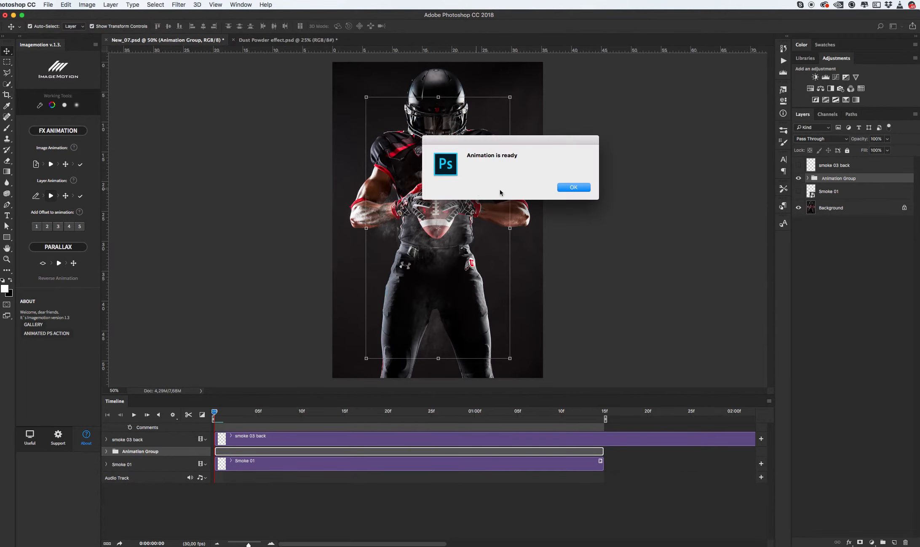
left_click(574, 188)
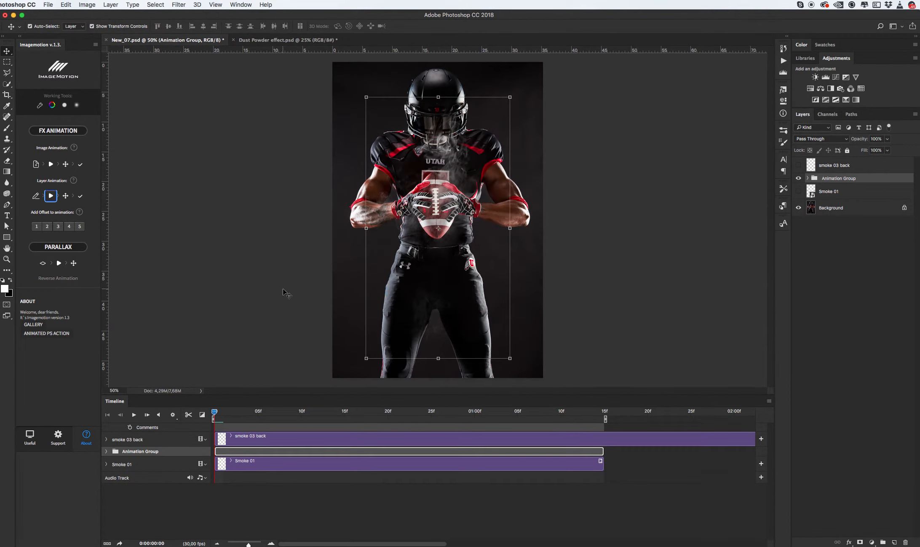
Step: Play back the second smoke animation and finalize the layer animation
left_click(138, 415)
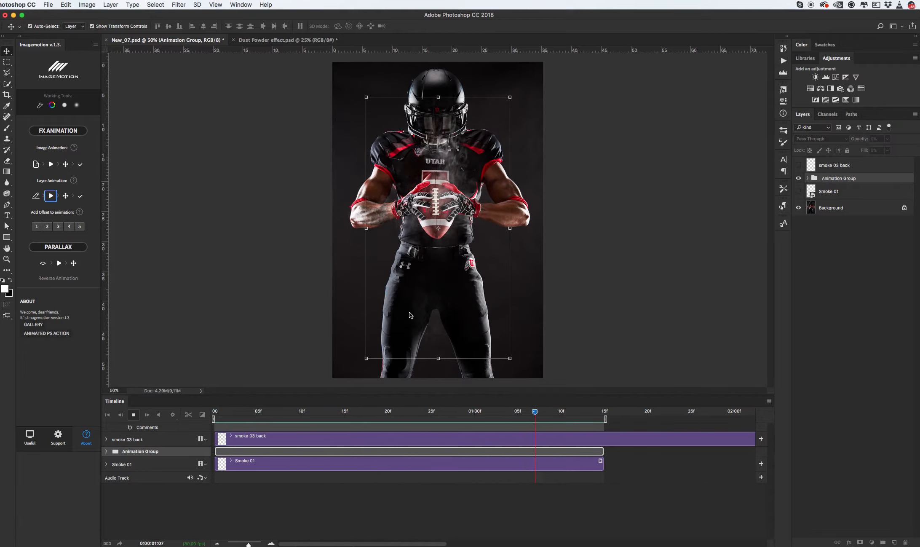
left_click(527, 415)
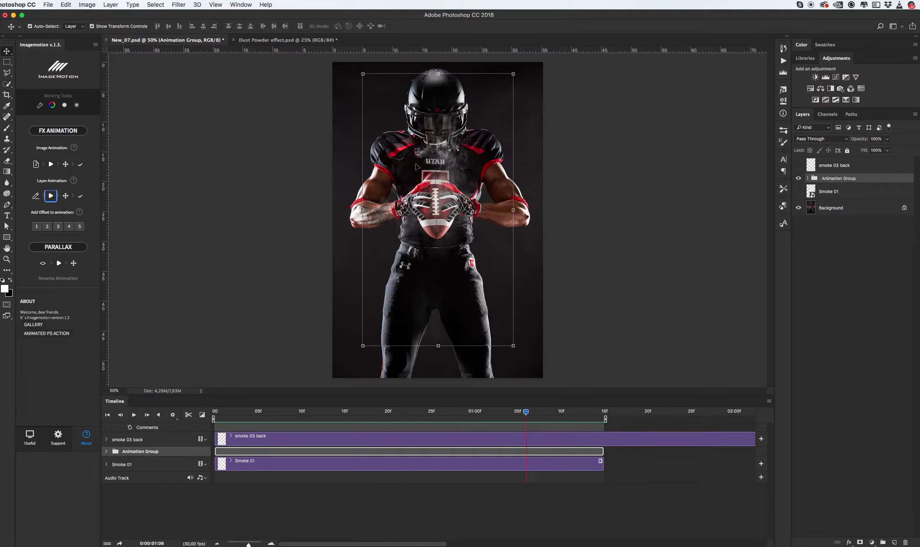
left_click(80, 200)
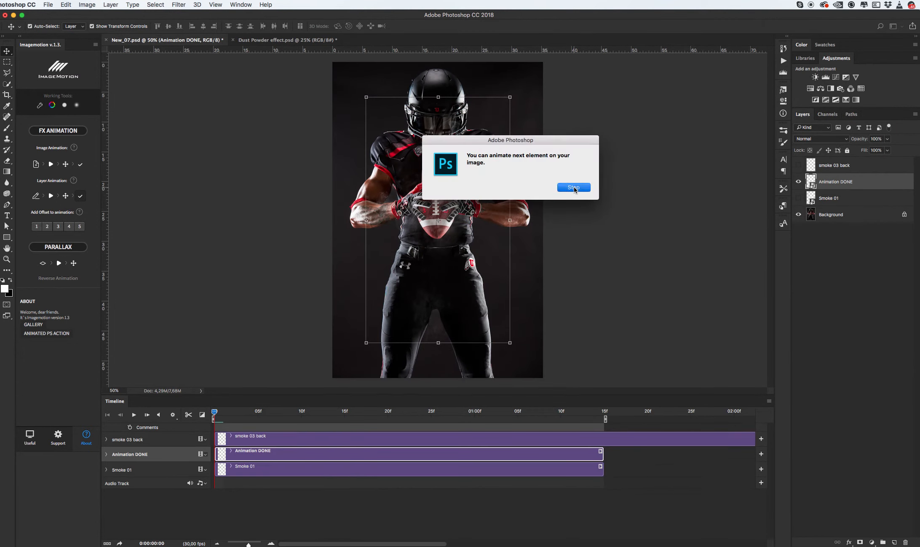
left_click(574, 187)
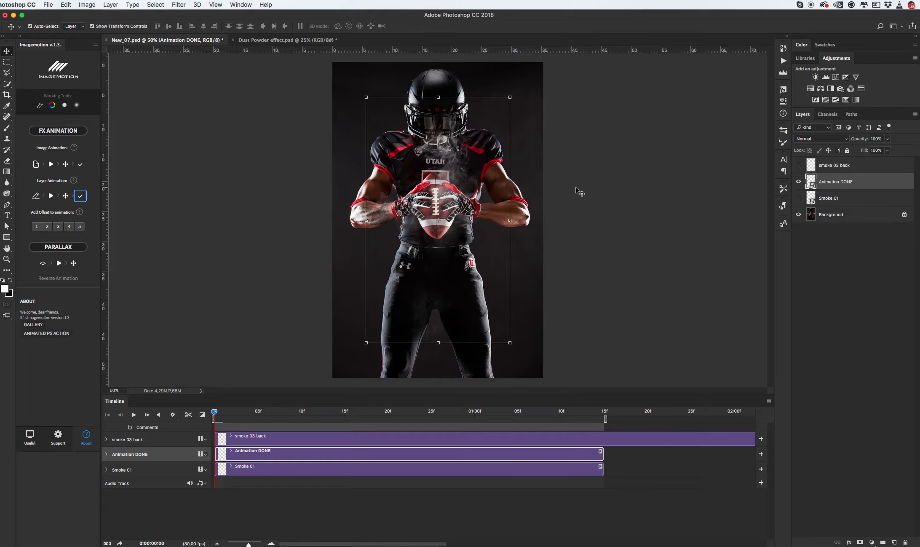
Step: Rename the Animation DONE layer as Smoke 02
double_click(835, 182)
type("Smoke 02")
key("Return")
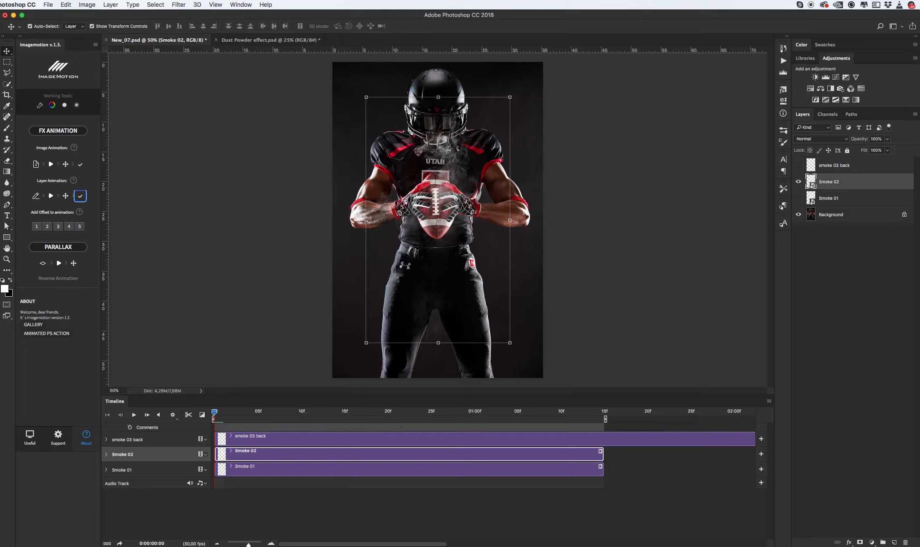
Step: Hide the Smoke 02 layer, then show and select the smoke 03 back layer
left_click(799, 181)
left_click(799, 165)
left_click(839, 169)
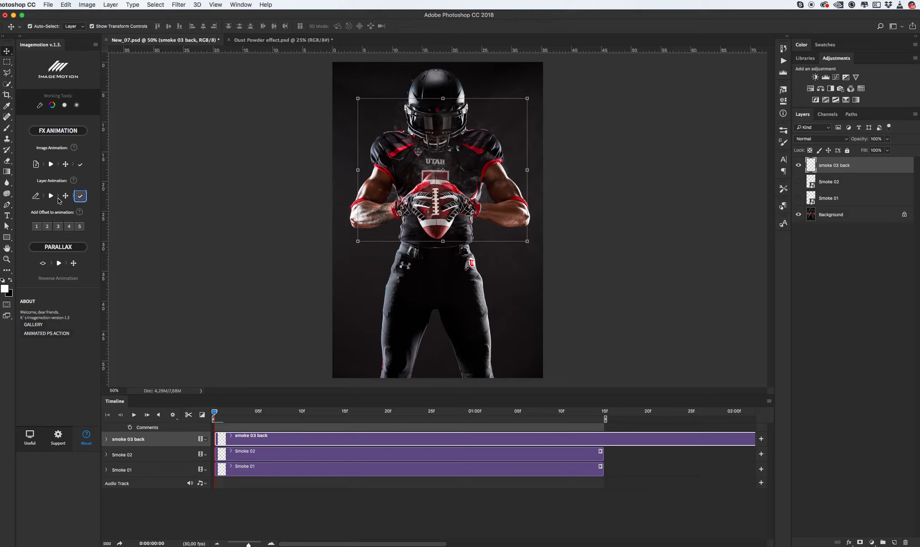
Step: Start a new layer animation and rename the smoke 03 back layer as animation
left_click(37, 196)
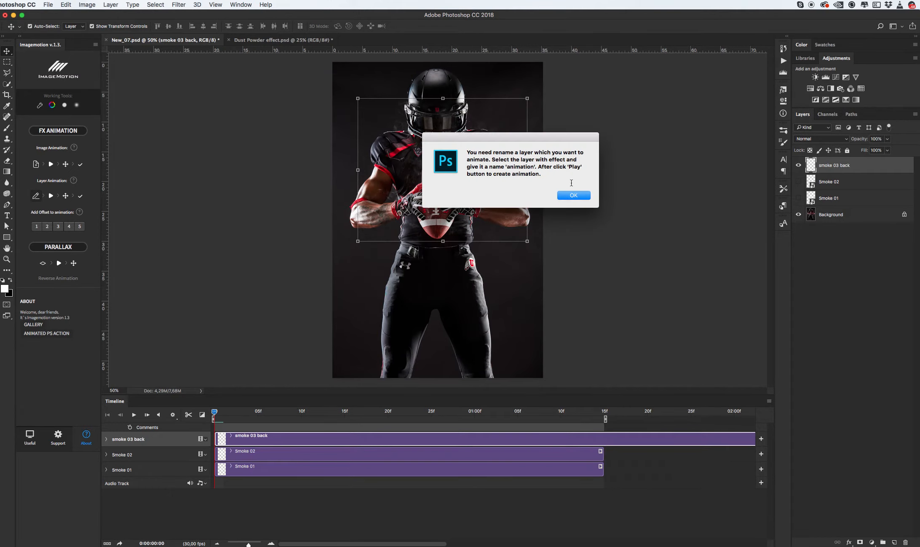
left_click(577, 195)
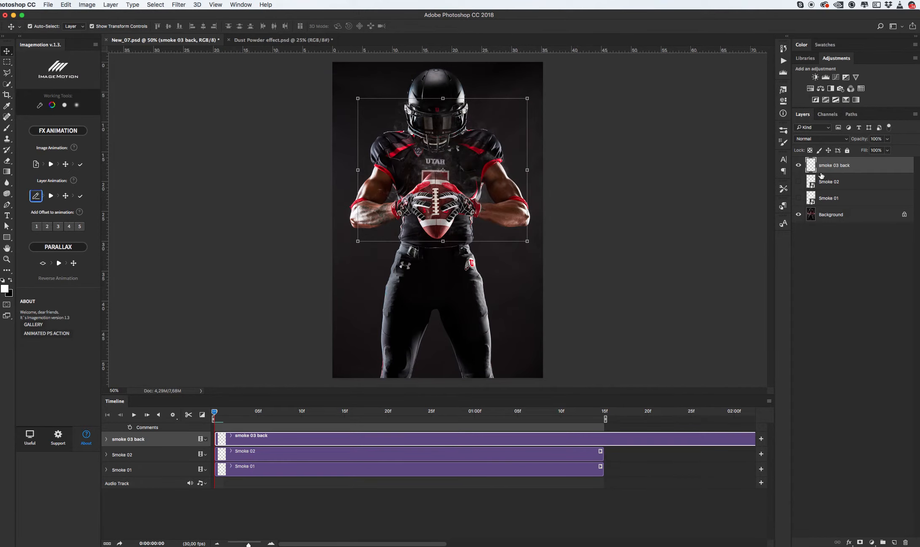
double_click(833, 166)
type("animation")
key("Return")
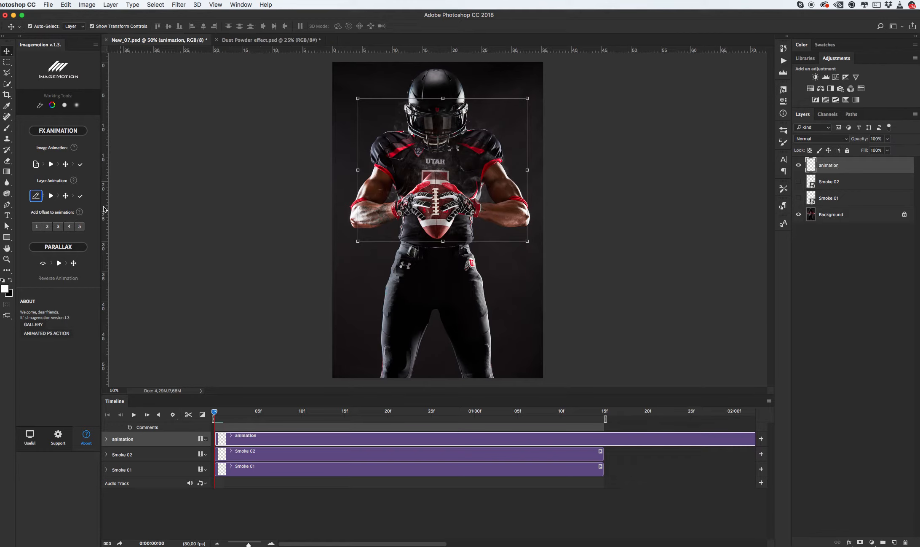
Step: Generate the layer animation and set its end point by scaling the smoke up to about 130%
left_click(51, 196)
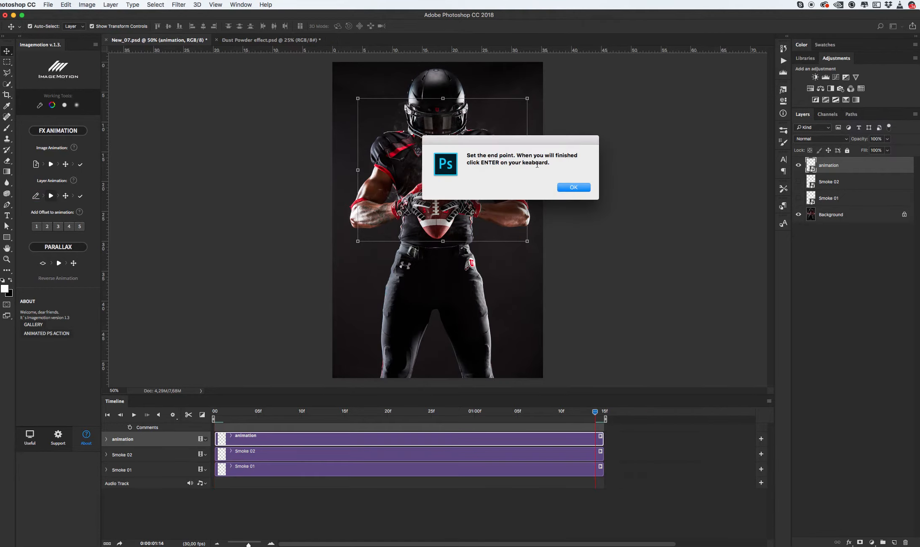
left_click(574, 188)
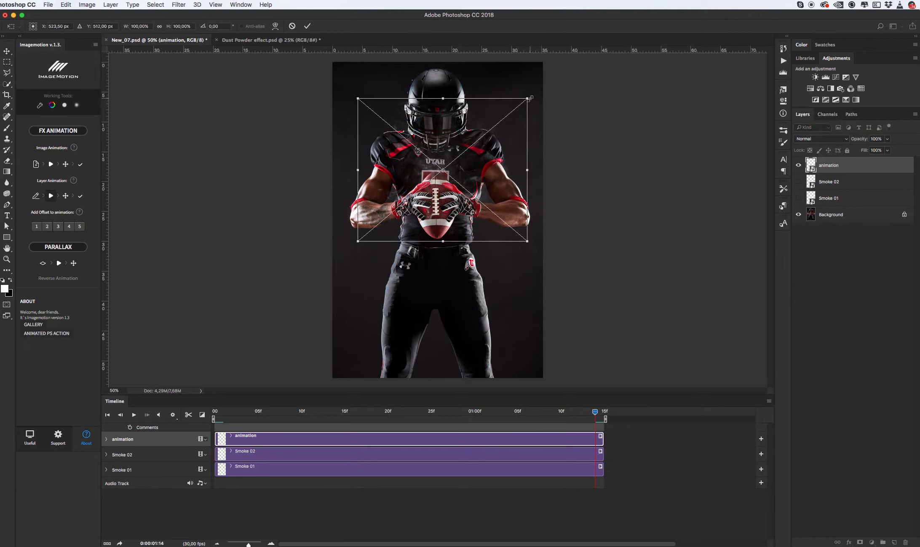
left_click_drag(530, 98, 560, 82)
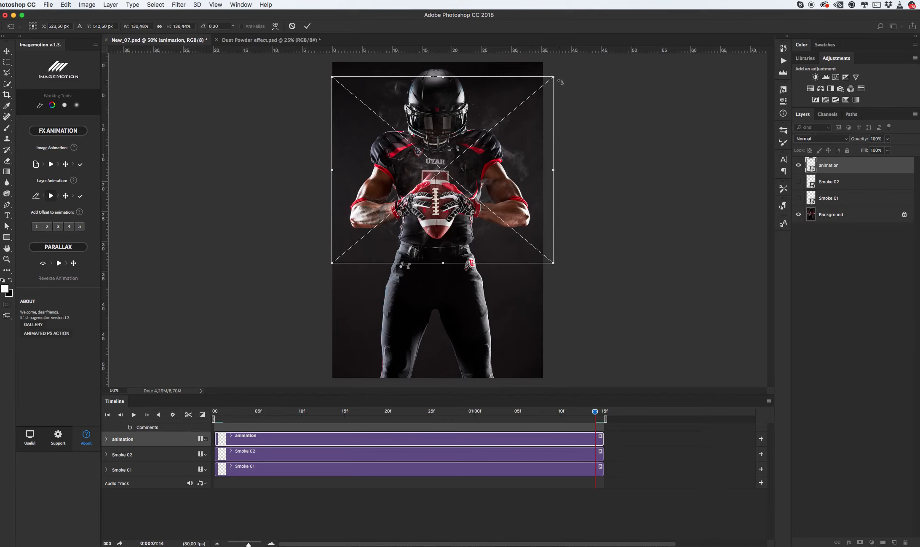
key("Return")
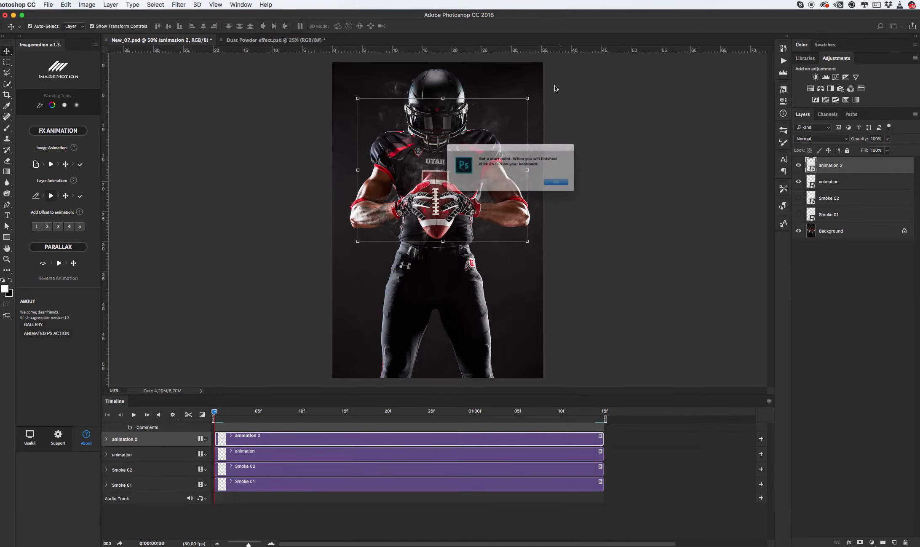
Step: Set the third animation's start point by scaling the animation 2 copy of the smoke down to about 70%
left_click(565, 185)
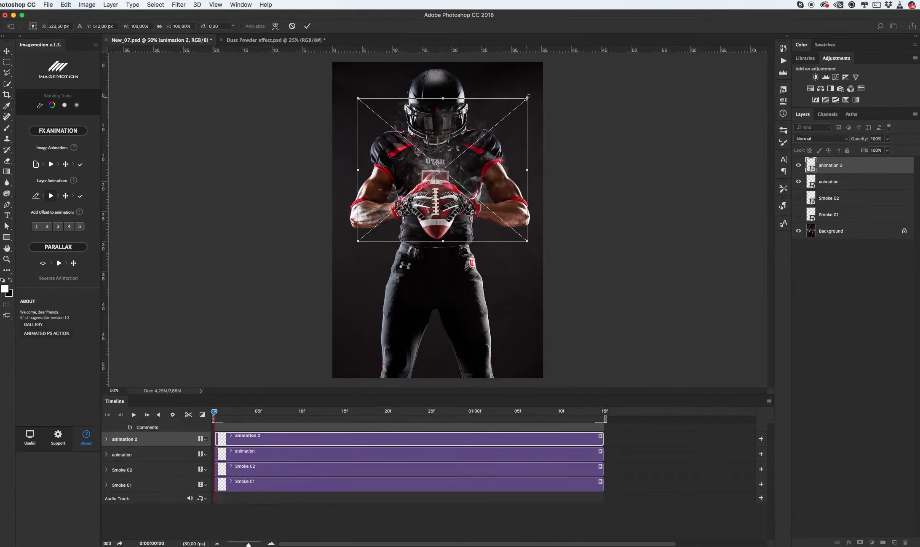
left_click_drag(528, 99, 503, 119)
key("Return")
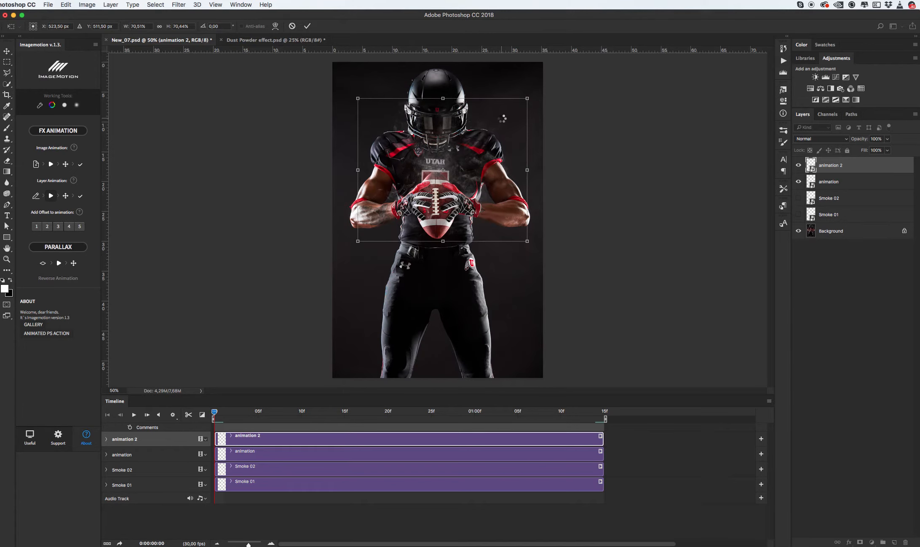
left_click(576, 188)
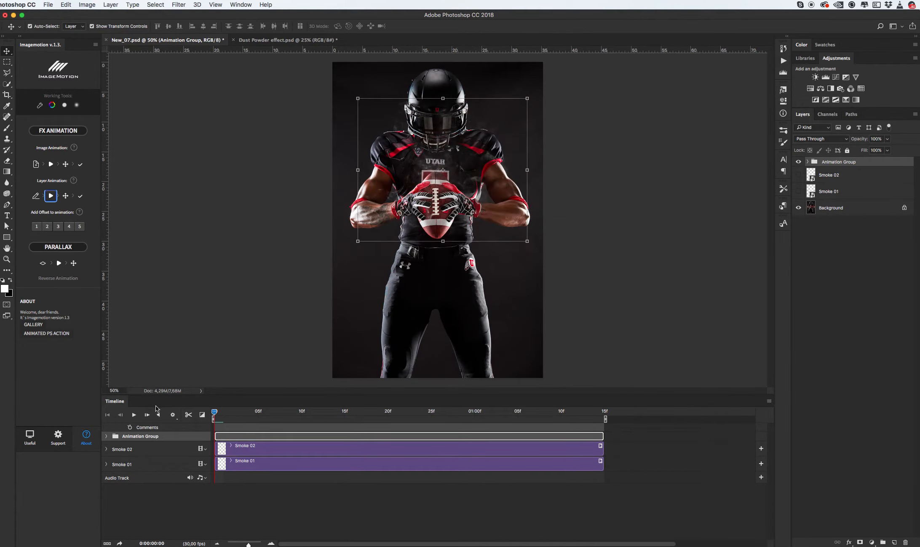
Step: Play back the third smoke animation and finalize the layer animation
left_click(135, 416)
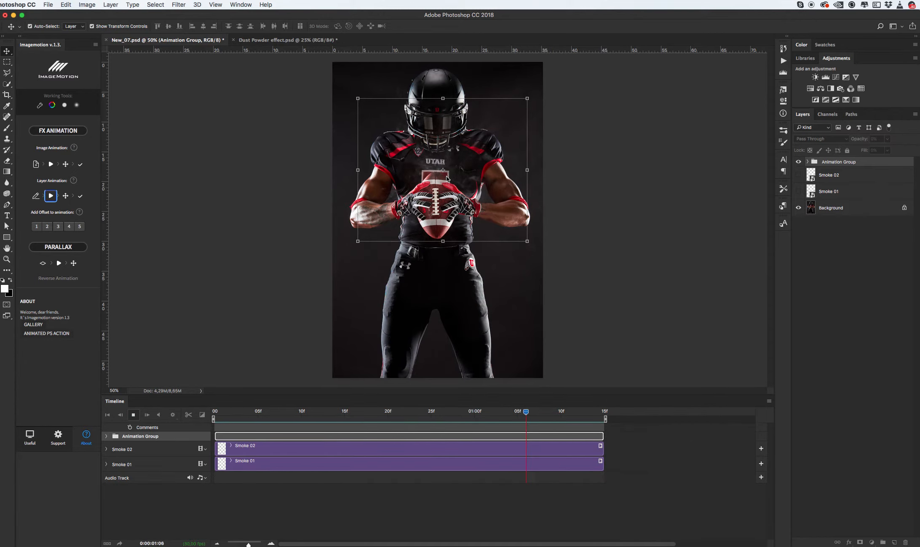
key("space")
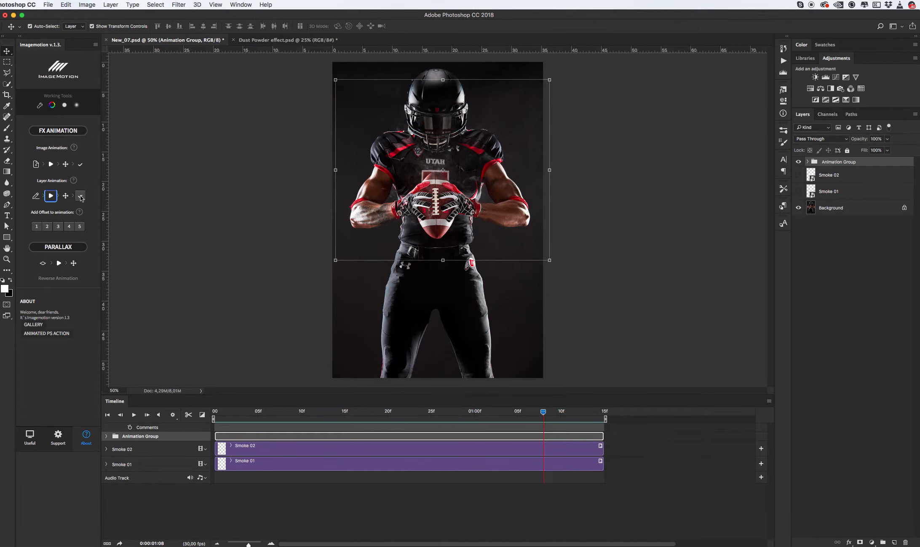
left_click(80, 196)
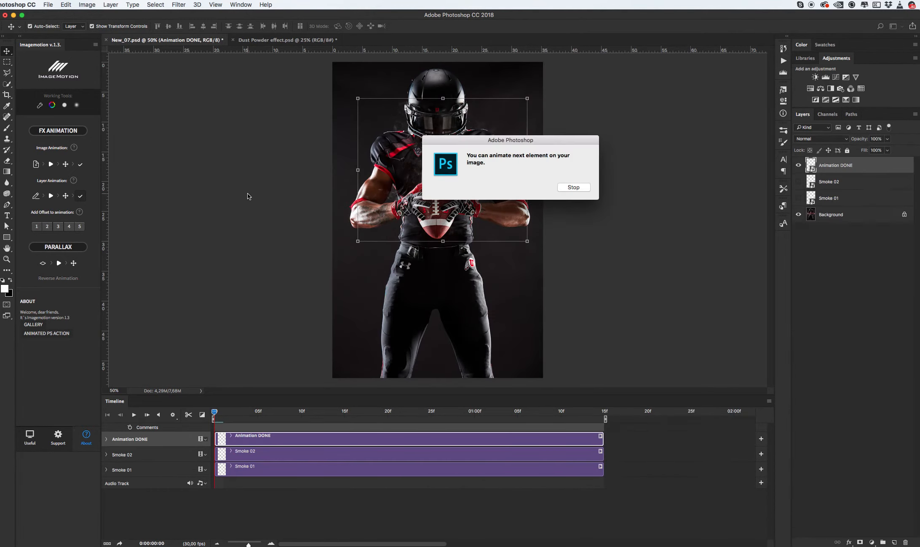
left_click(574, 189)
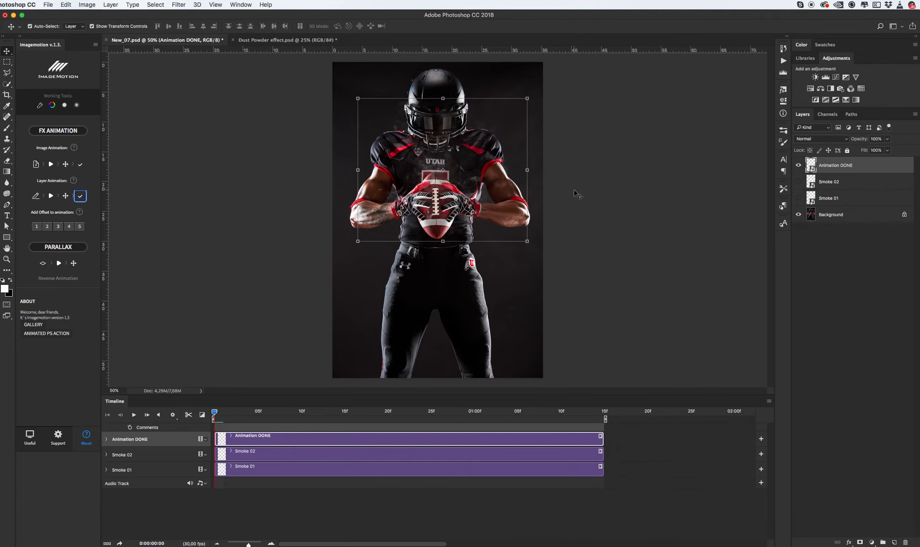
Step: Rename the Animation DONE layer as Smoke 03 Back
double_click(837, 166)
type("Smoke 03 Back")
key("Return")
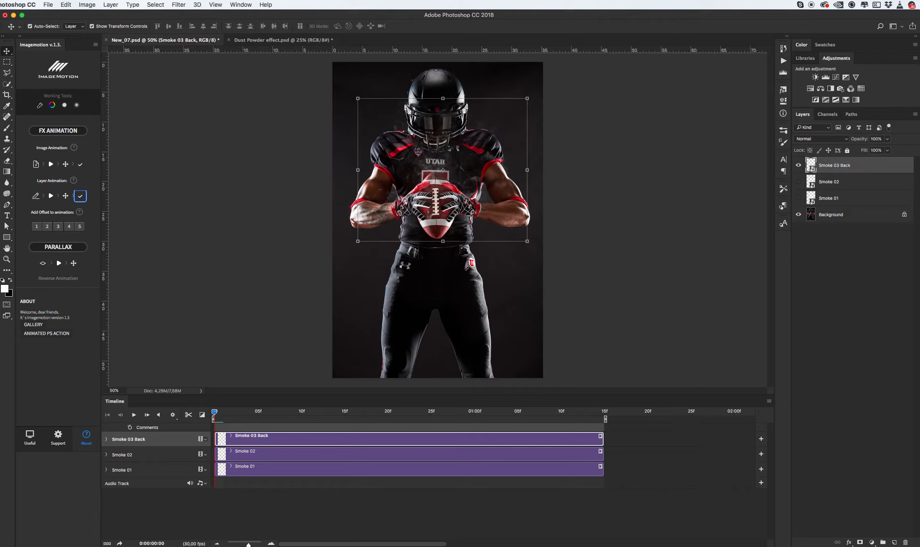
Step: Show the Smoke 02 and Smoke 01 layers and play back all three smoke animations together
left_click(799, 184)
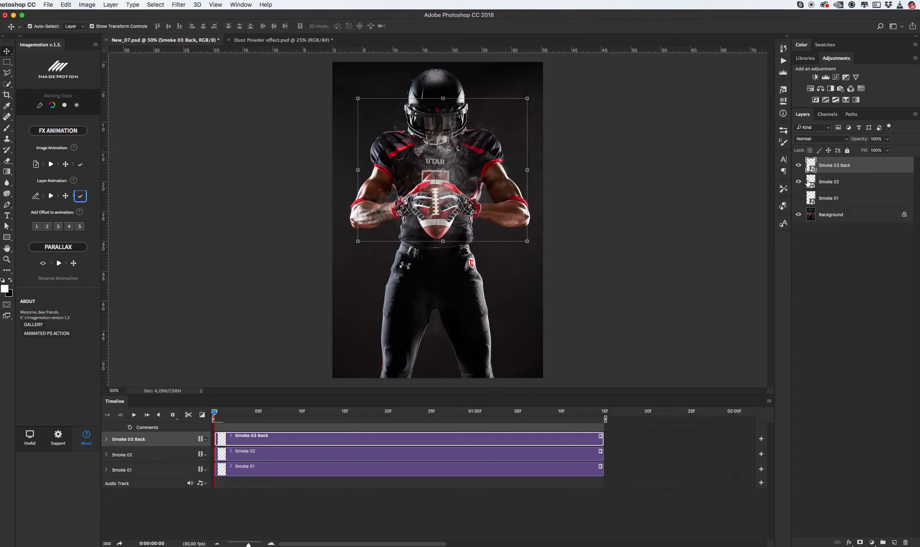
left_click(798, 198)
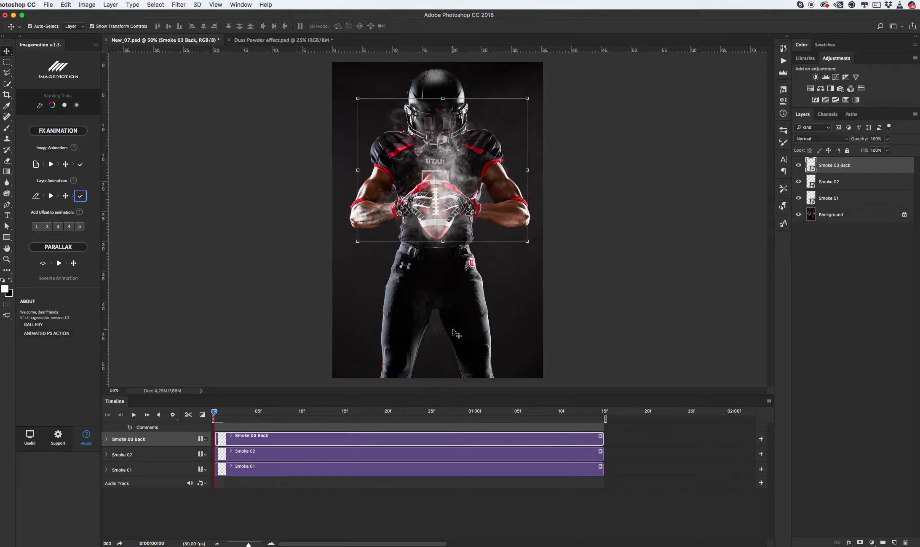
left_click(250, 359)
key("space")
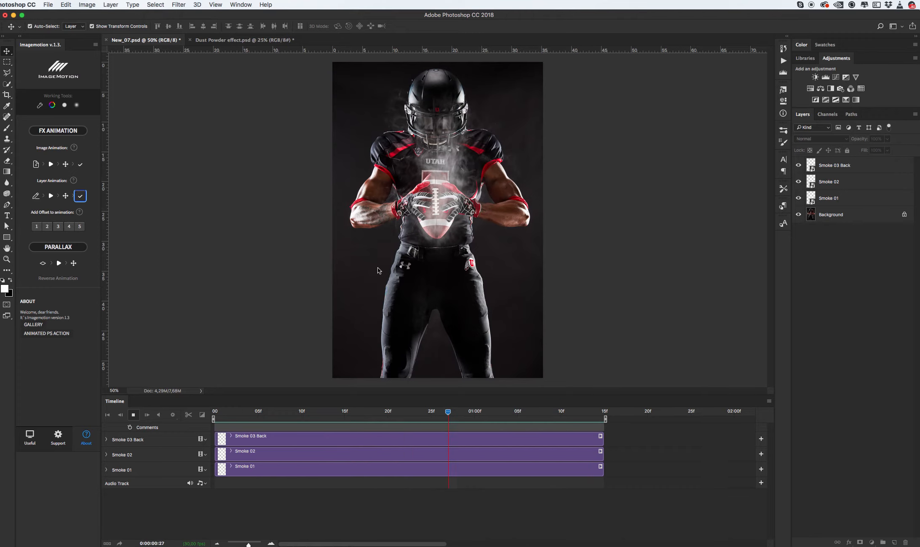
key("space")
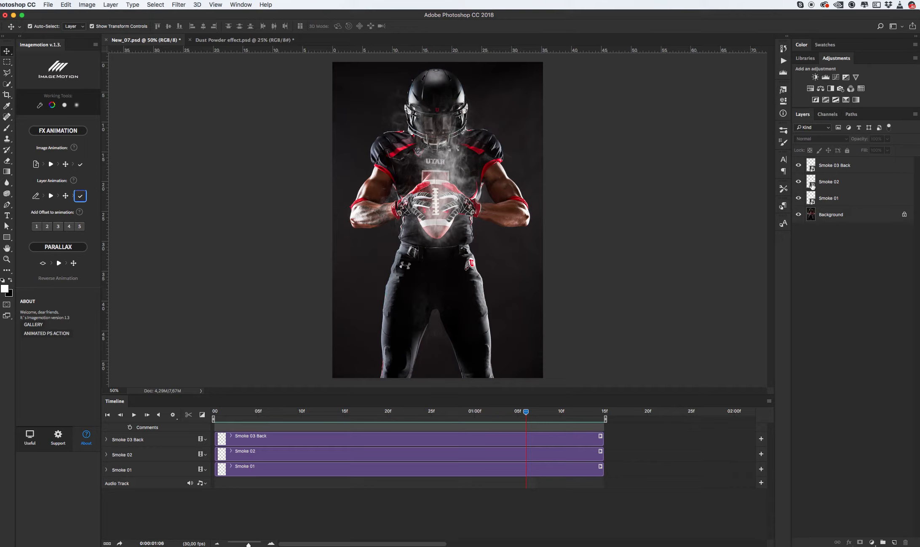
Step: Add a layer mask to the Smoke 02 layer
left_click(798, 166)
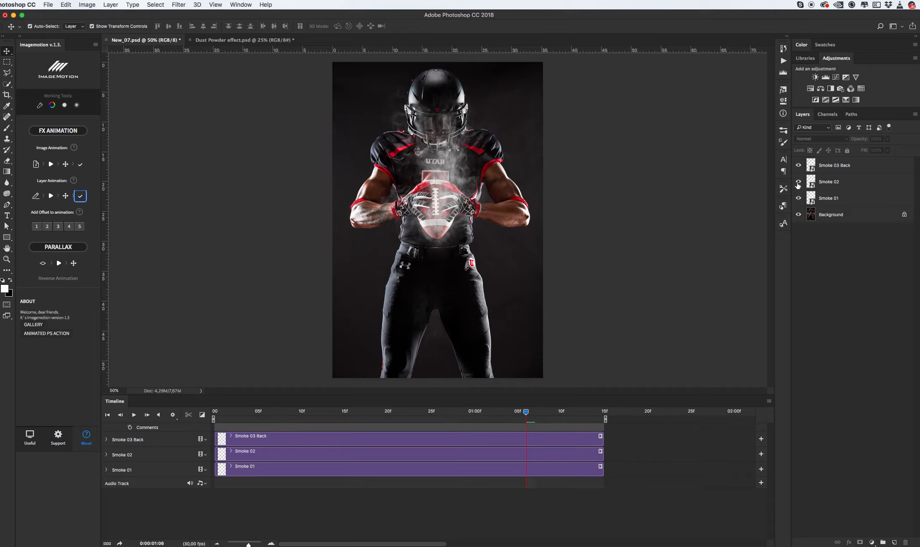
left_click(852, 184)
left_click(860, 543)
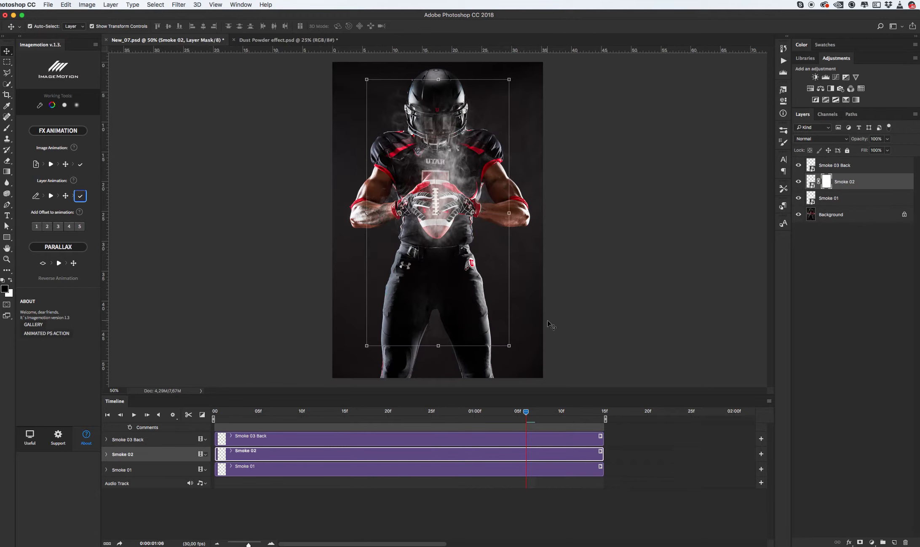
Step: Paint black on the Smoke 02 mask with a soft round 813 px brush to hide the smoke over the player's legs
key("b")
right_click(507, 326)
scroll(502, 350, "down", 3)
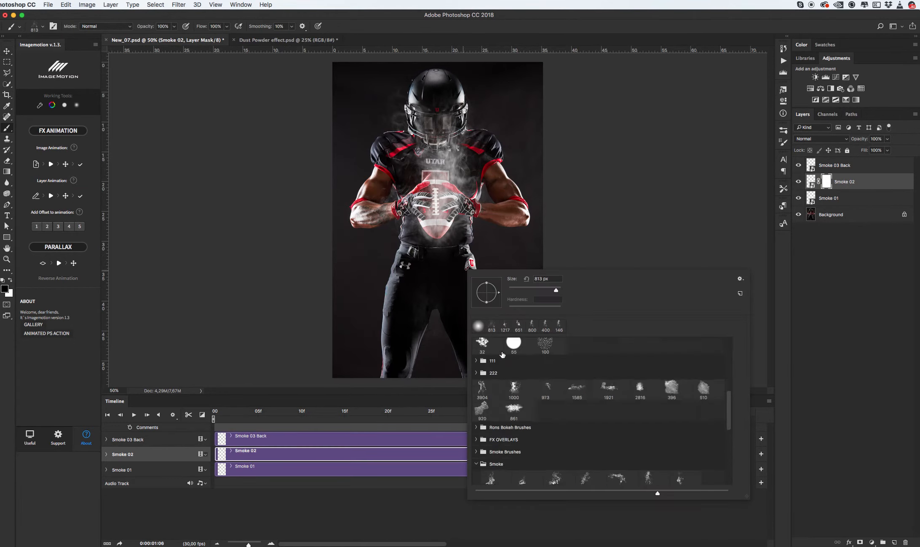
left_click(483, 351)
key("Return")
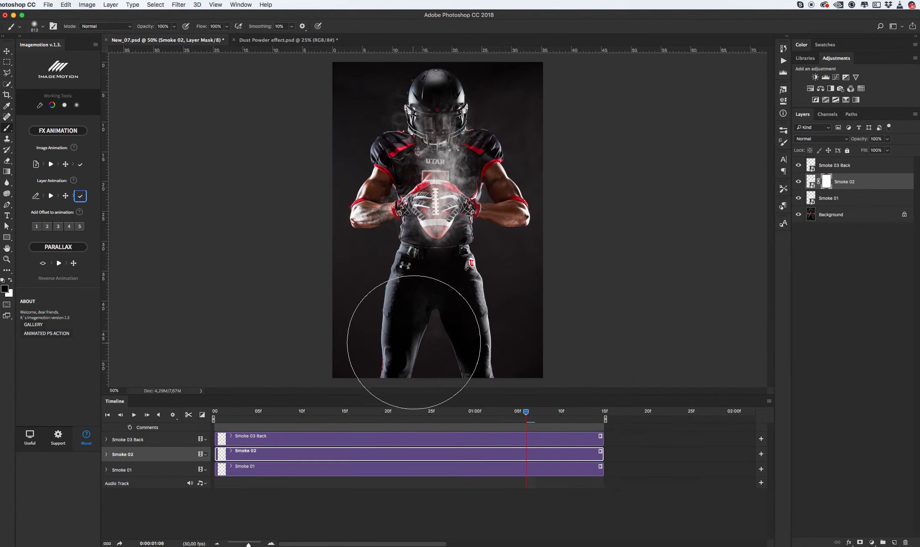
left_click(420, 339)
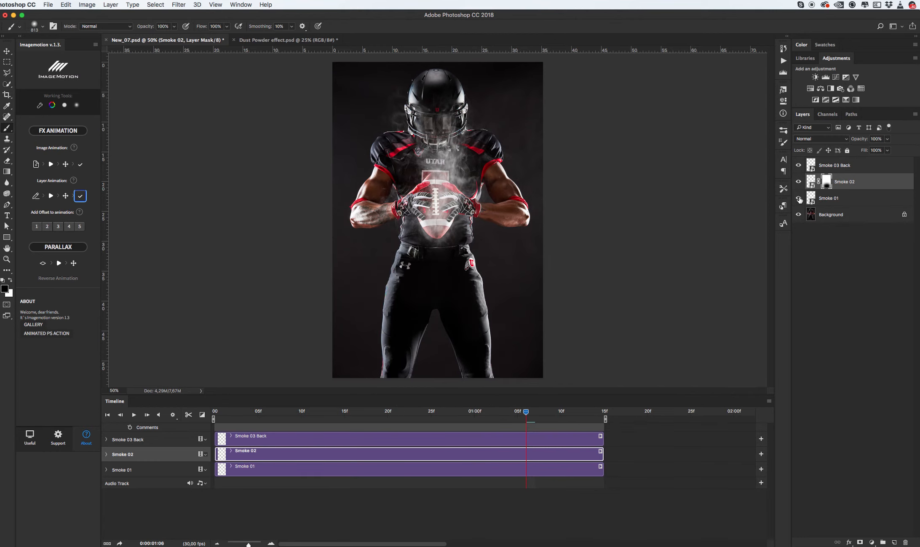
left_click(799, 184)
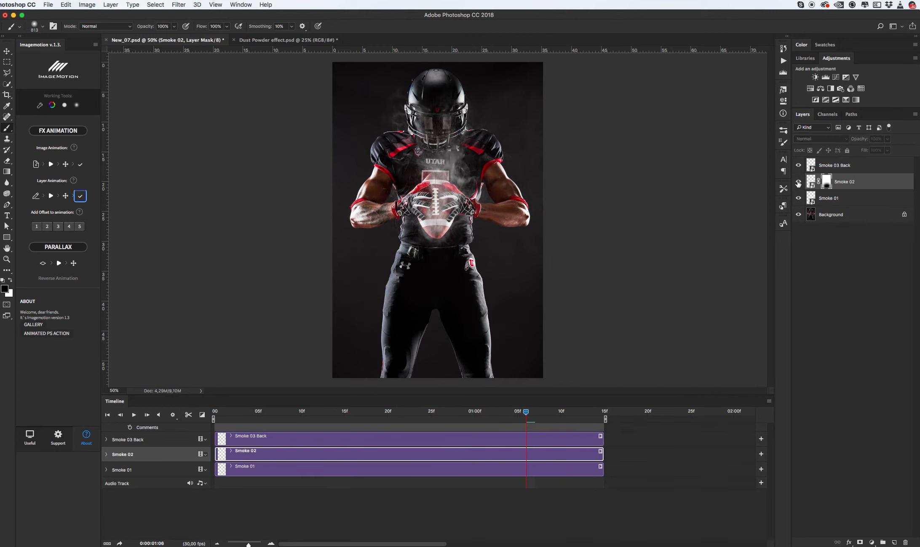
left_click(799, 184)
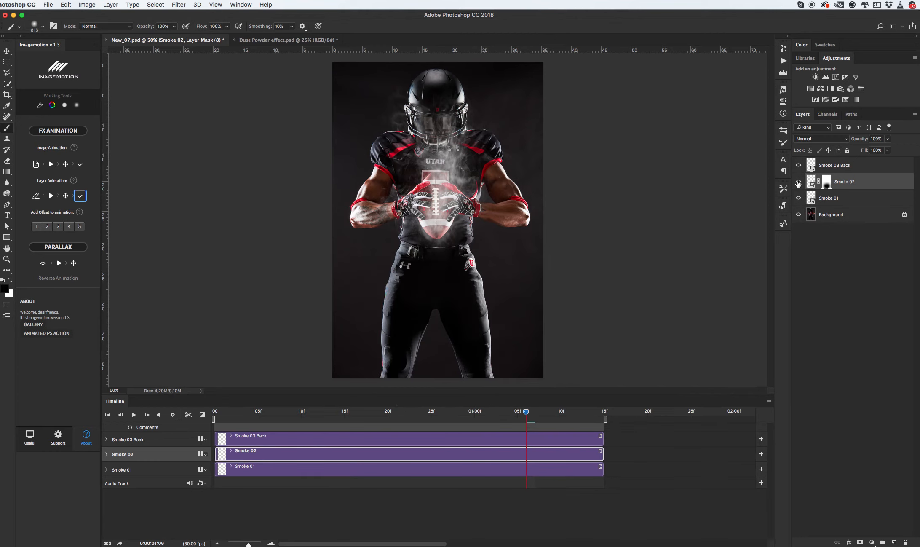
Step: Reduce the brush to about 175 px and mask out the Smoke 02 smoke over the football
right_click(498, 217)
left_click_drag(544, 236, 570, 237)
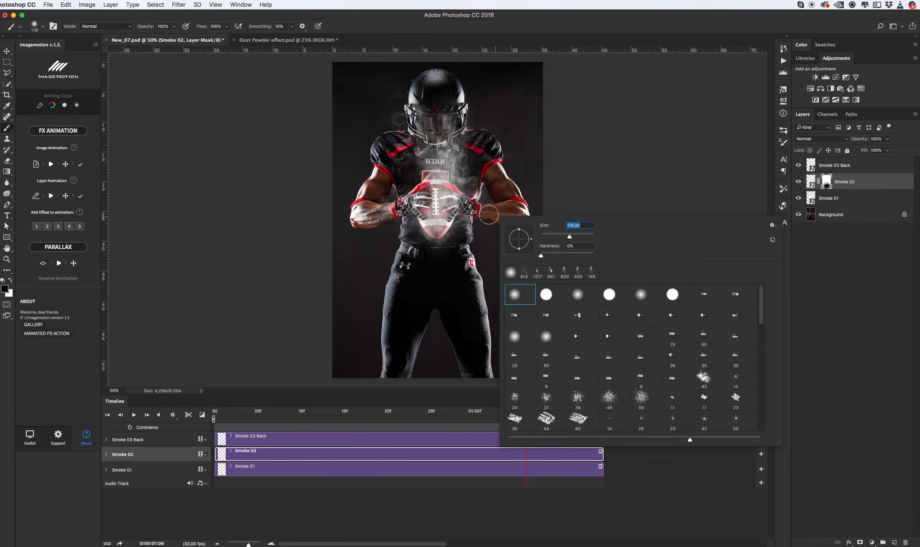
left_click(577, 236)
mouse_move(439, 196)
left_mouse_down()
mouse_move(437, 228)
mouse_move(437, 192)
left_mouse_up()
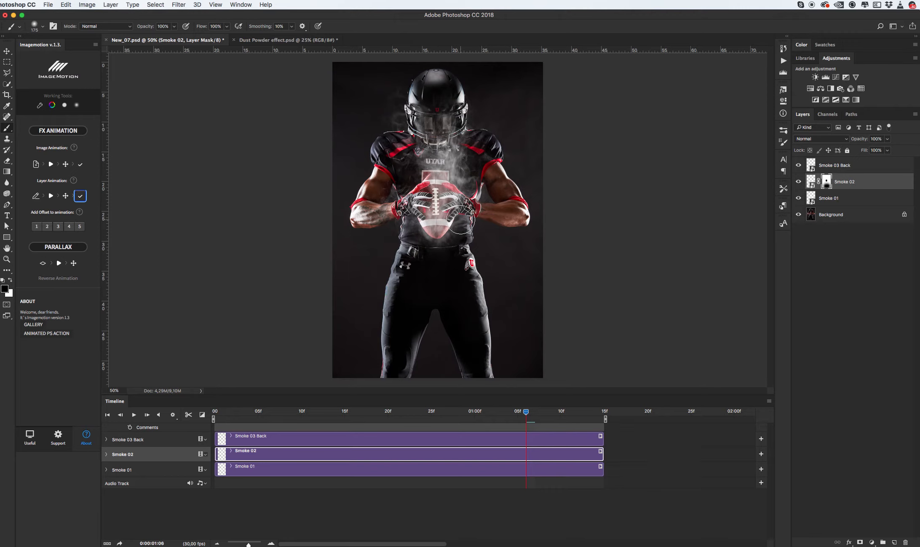
Step: Add a layer mask to the Smoke 01 layer and paint out its smoke below the football around the waist
left_click(799, 198)
left_click(799, 198)
left_click(829, 199)
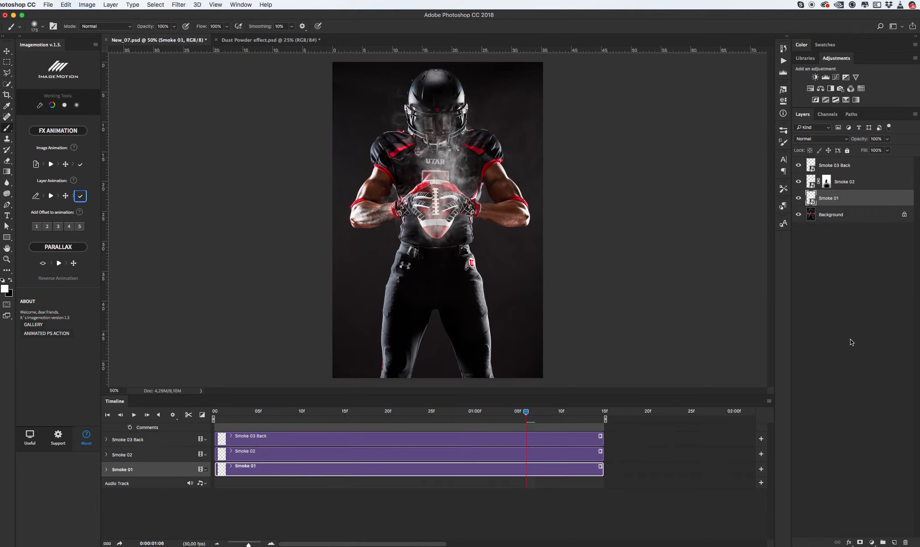
left_click(862, 542)
key("x")
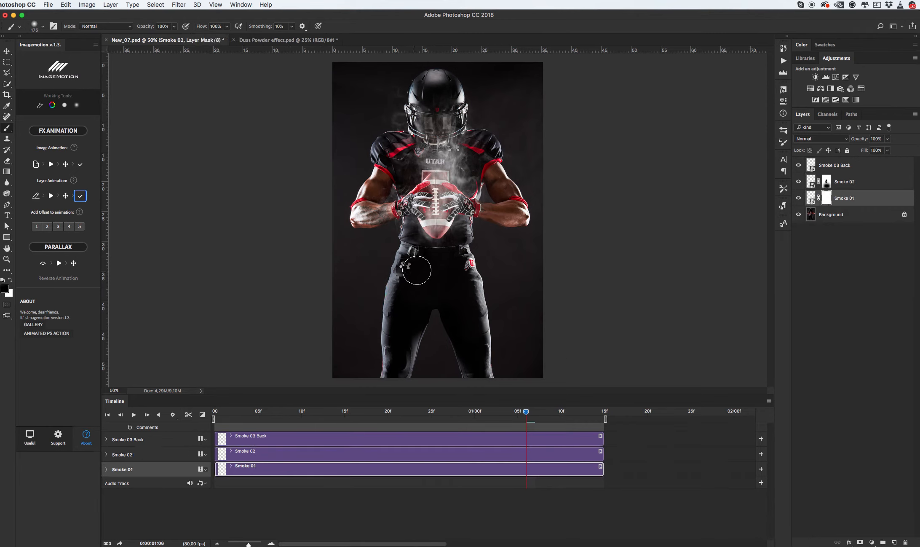
mouse_move(420, 239)
left_mouse_down()
mouse_move(430, 259)
mouse_move(397, 237)
mouse_move(412, 236)
mouse_move(443, 260)
mouse_move(450, 240)
mouse_move(421, 283)
left_mouse_up()
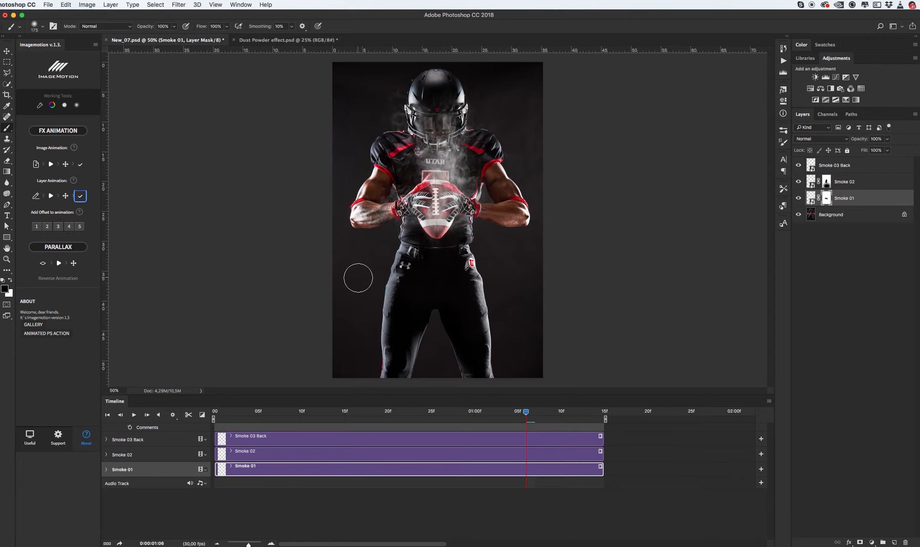
Step: Play back the masked smoke animation, scrub through the timeline to check the motion, and return the playhead to the start
key("v")
left_click(201, 349)
left_click(134, 415)
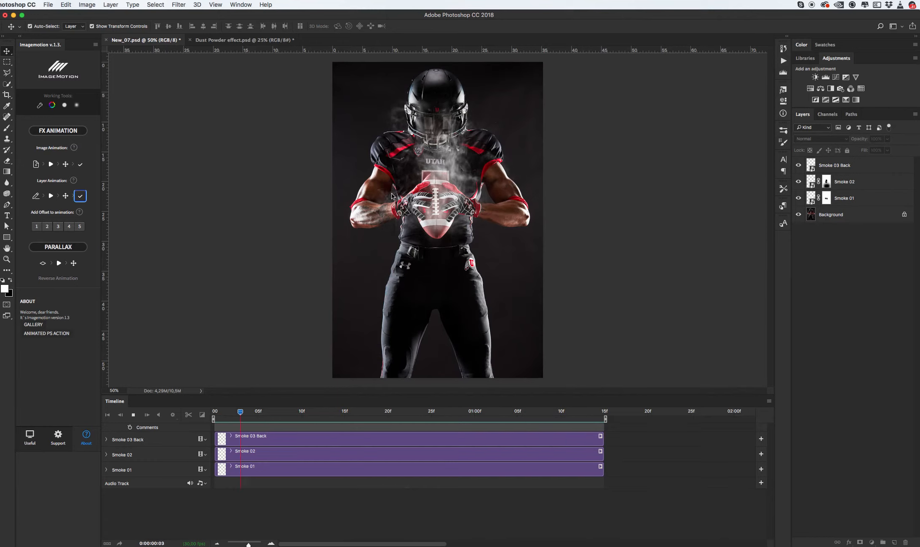
key("space")
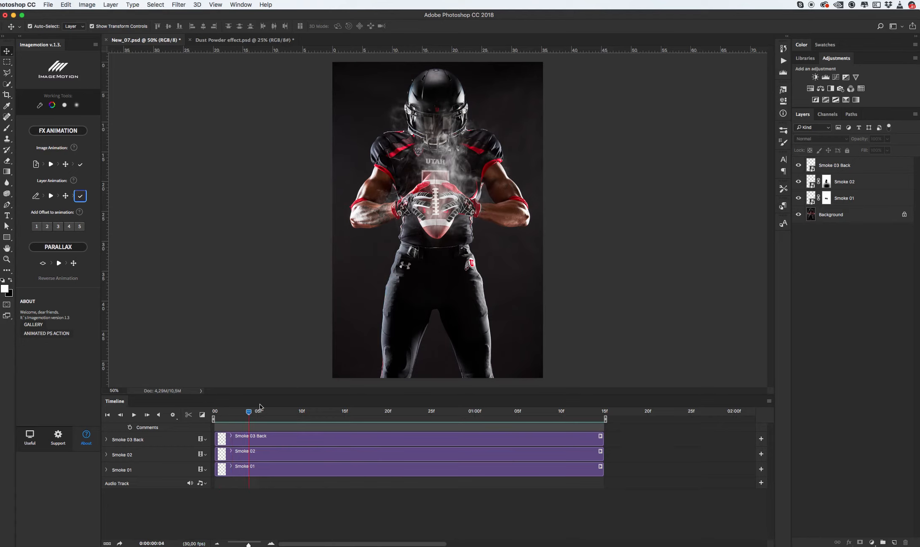
left_click_drag(249, 415, 365, 407)
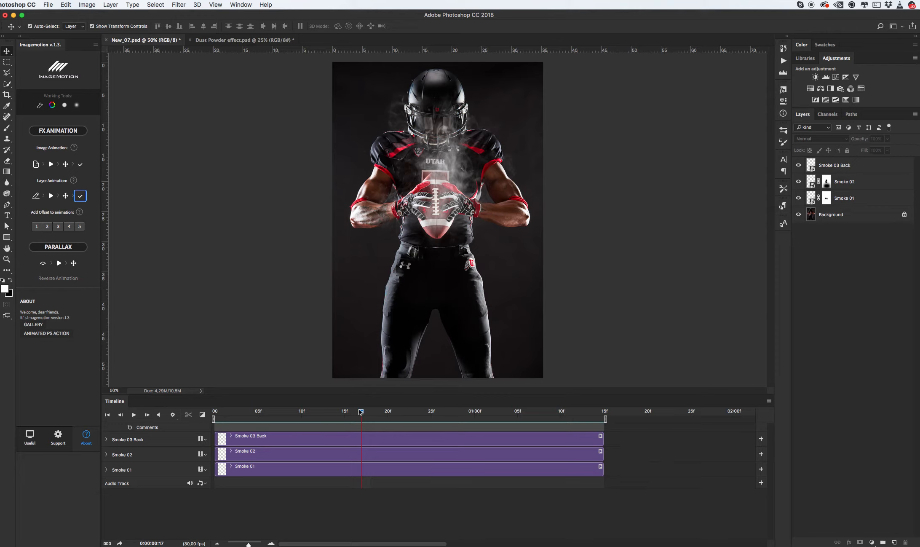
left_click_drag(360, 414, 212, 415)
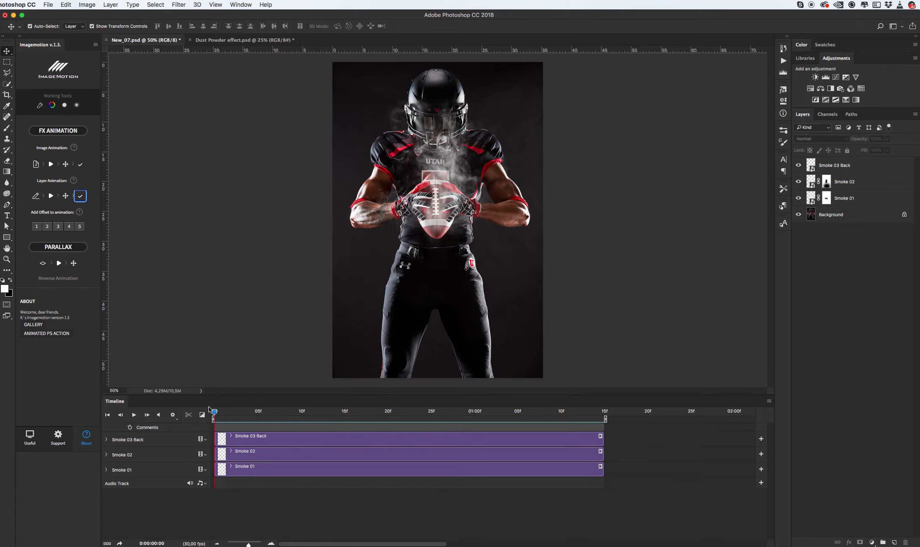
Step: Add animation offset 1 to the Smoke 01 layer, offset 3 to Smoke 02 and offset 4 to Smoke 03 Back
left_click(874, 199)
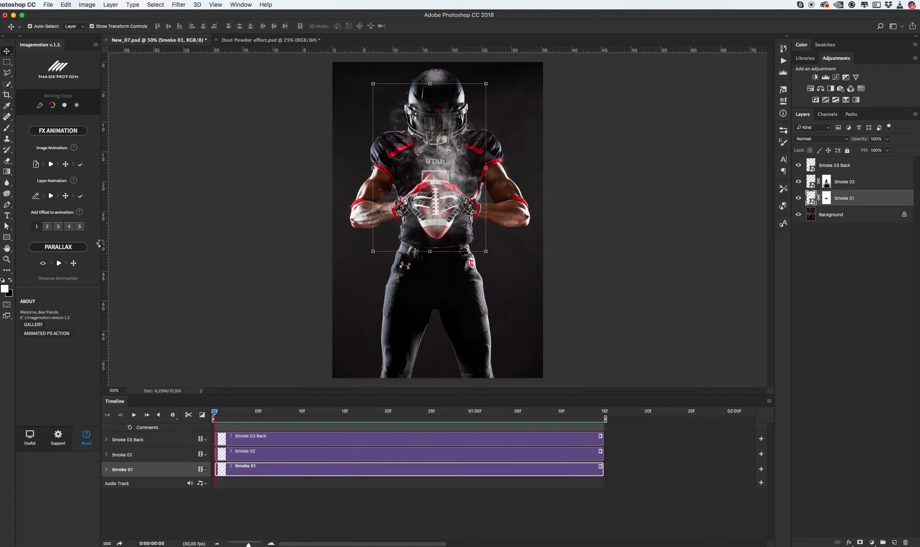
left_click(574, 190)
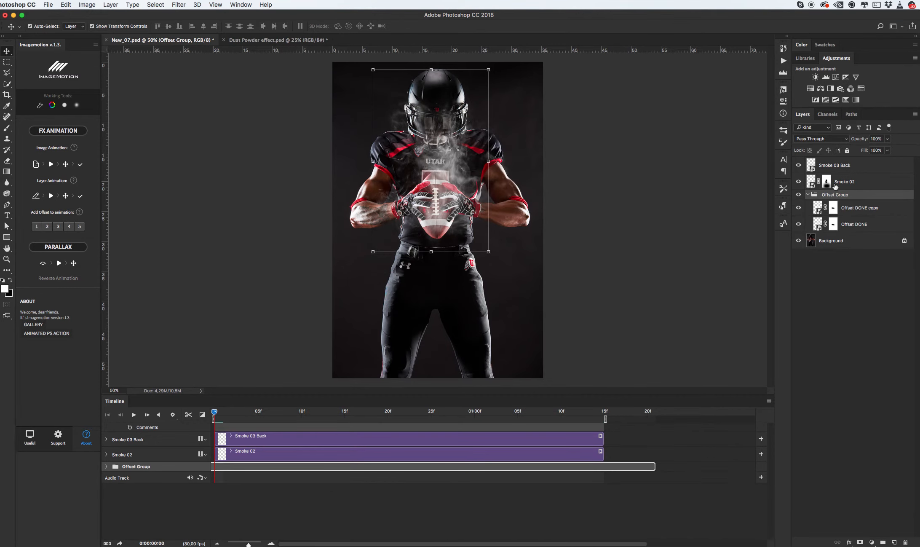
left_click(864, 186)
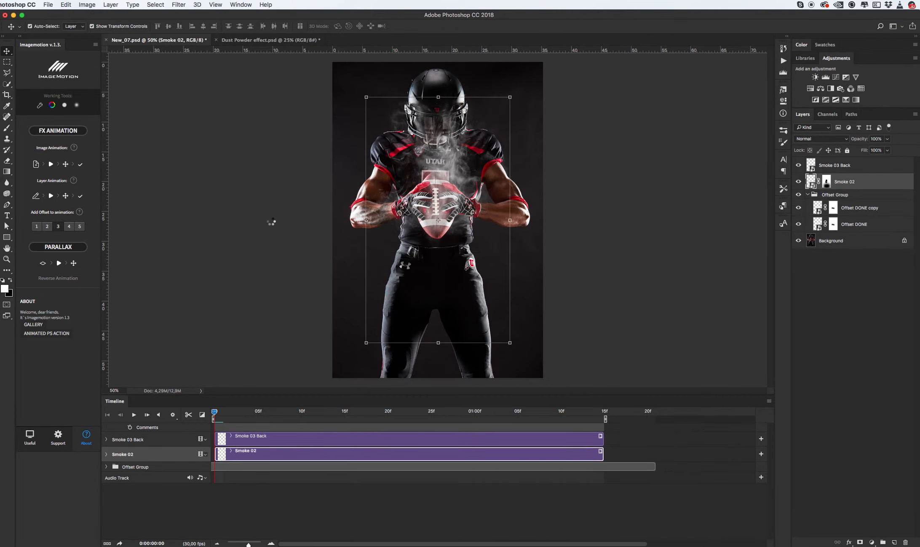
left_click(573, 188)
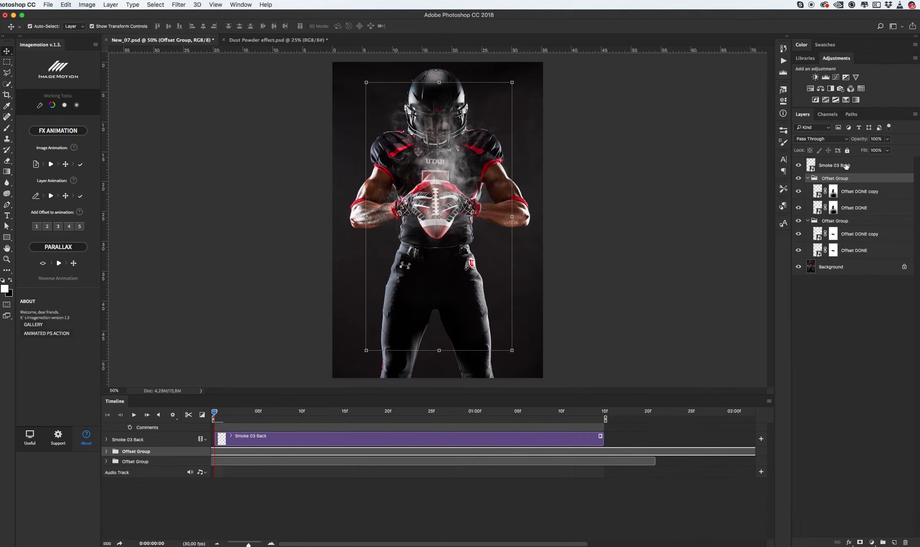
left_click(72, 228)
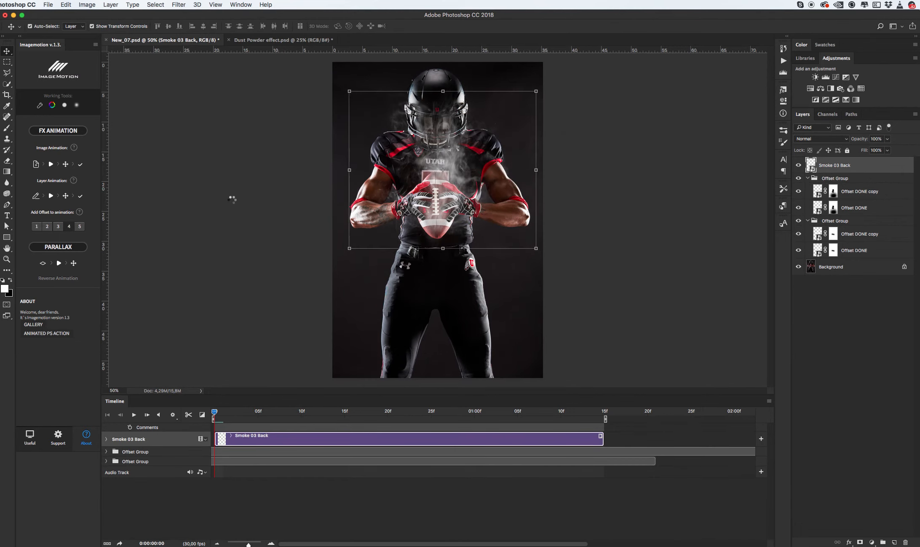
left_click(561, 188)
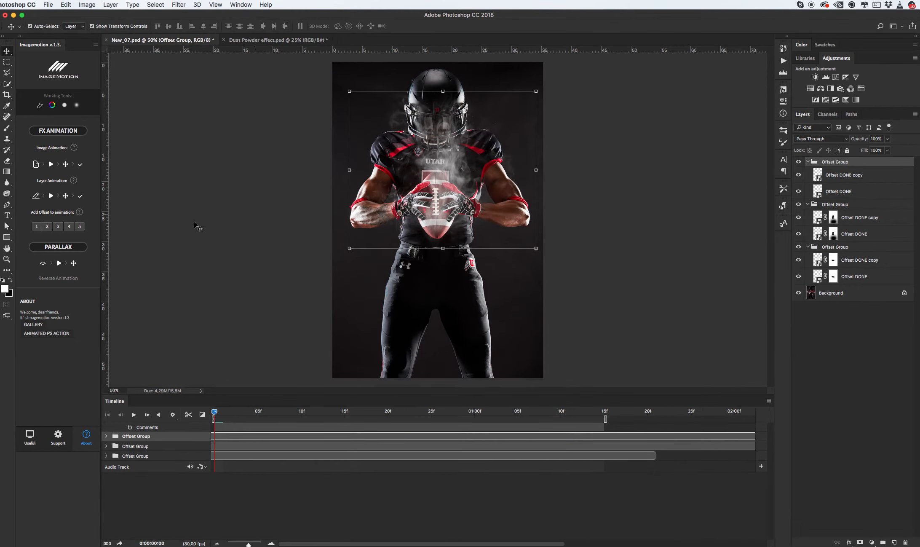
Step: Play back the offset smoke animation to check how the layers loop together
key("space")
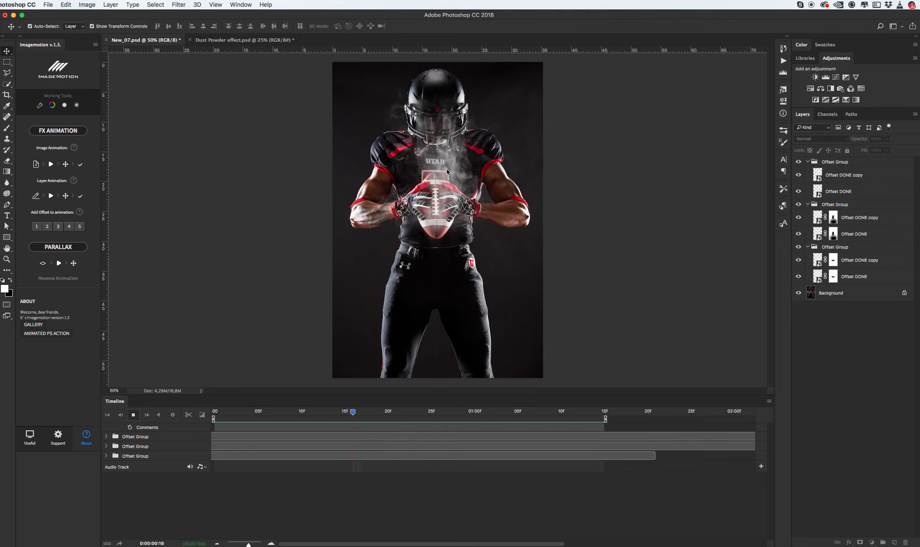
key("space")
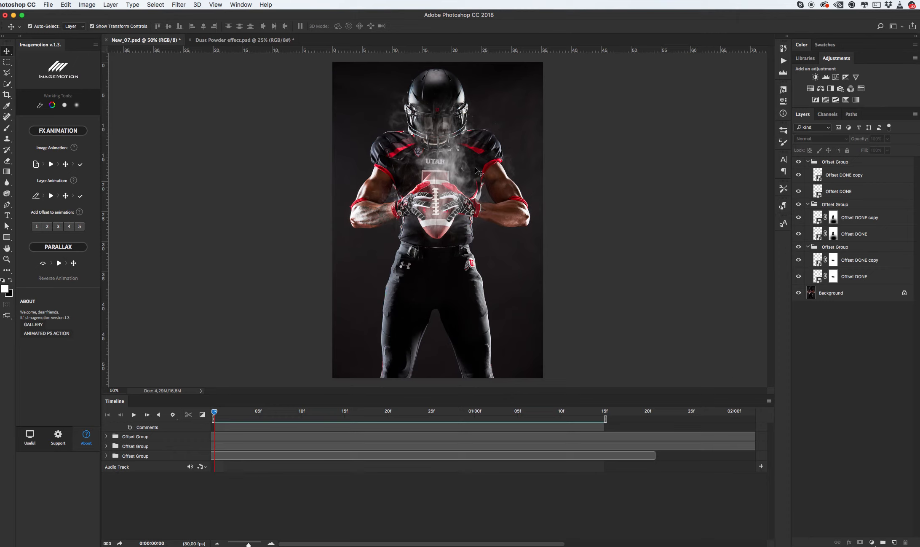
key("space")
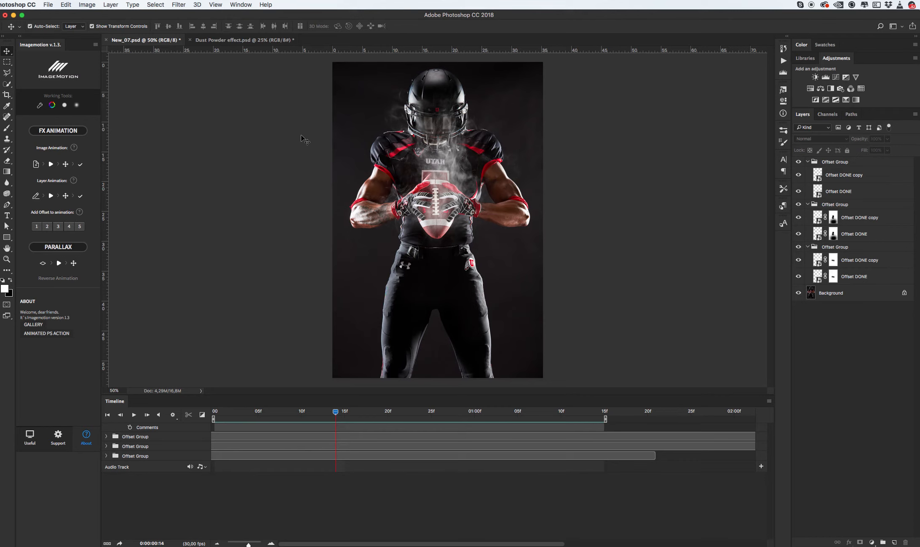
Step: Switch to Dust Powder effect.psd and resize the image to 1000 px wide with proportions kept
left_click(232, 41)
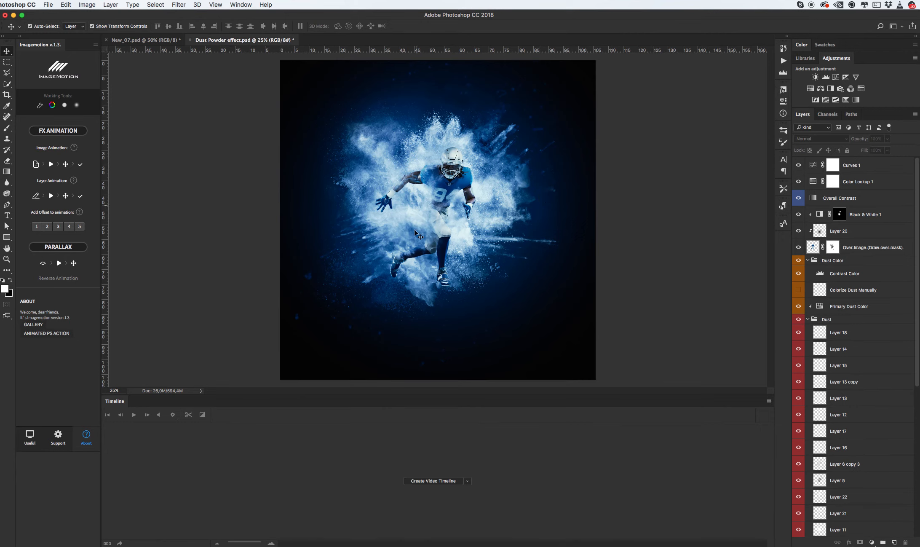
key("super+alt+i")
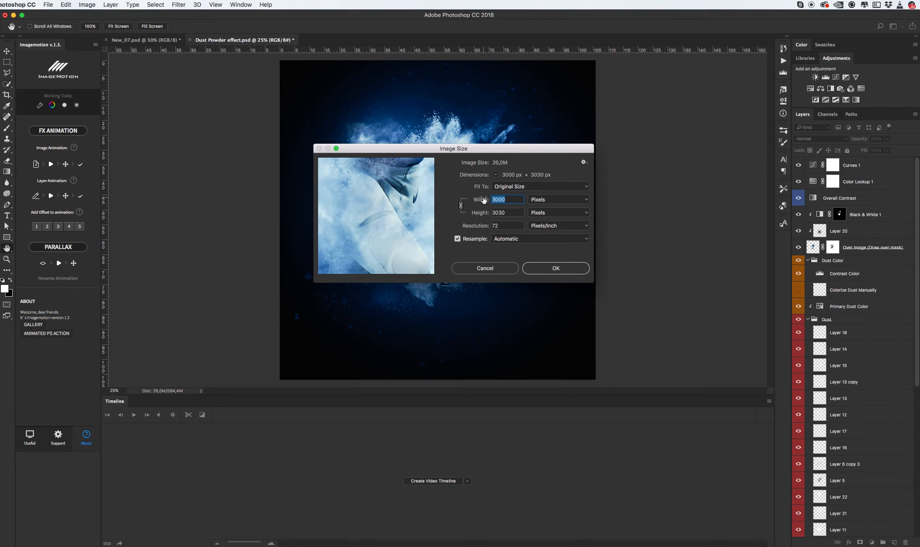
type("1")
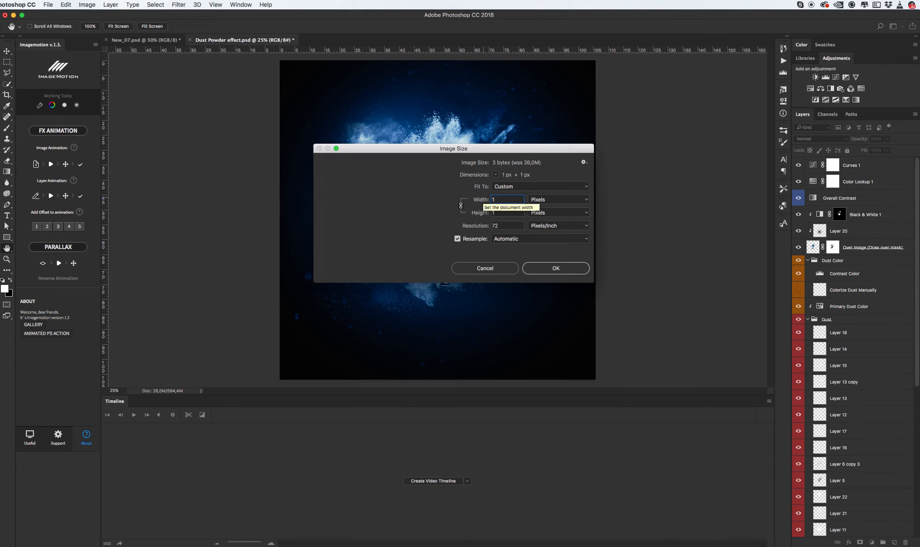
type("000")
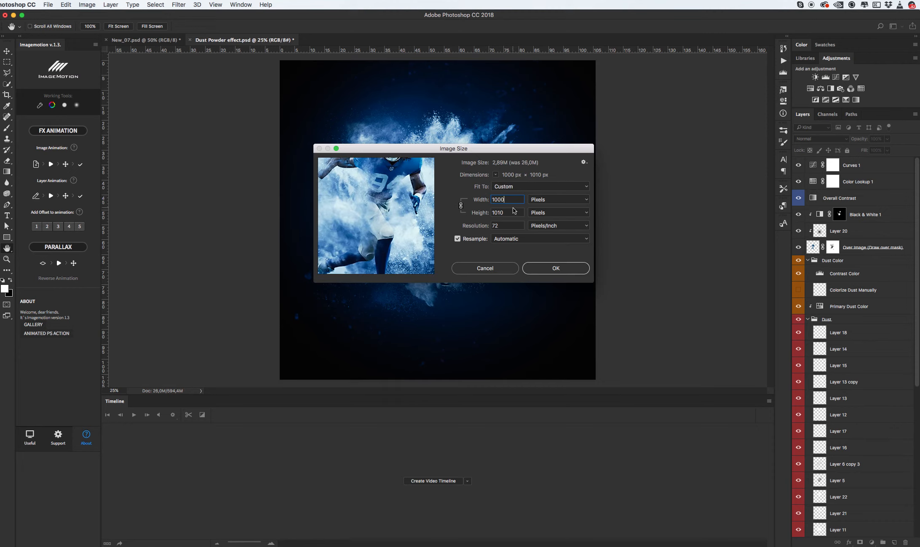
key("Return")
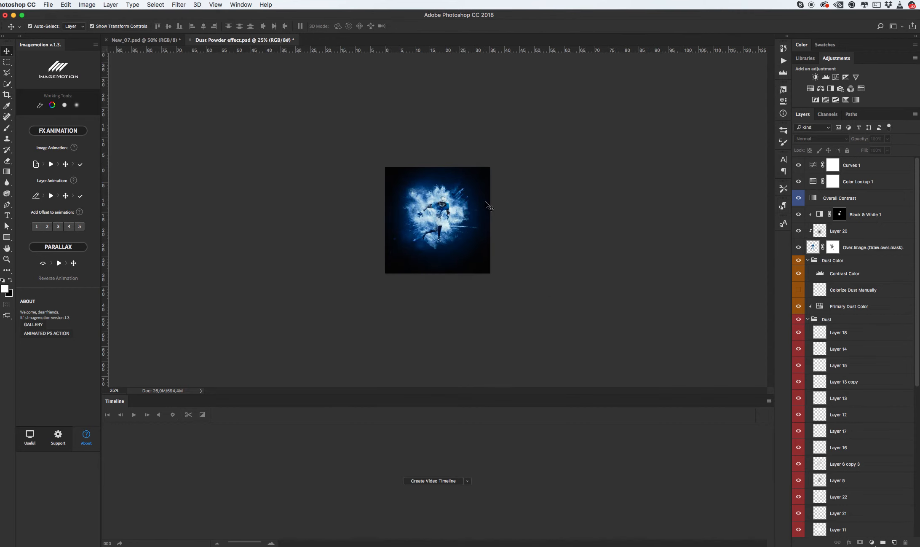
Step: Hide and show the Dust group to see which part of the image its layers make up
key("z")
left_click(454, 213)
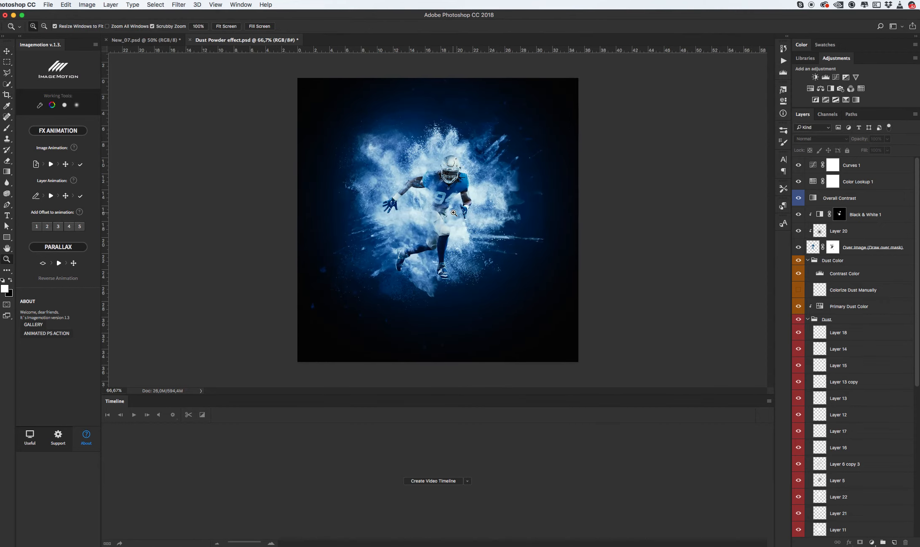
key("v")
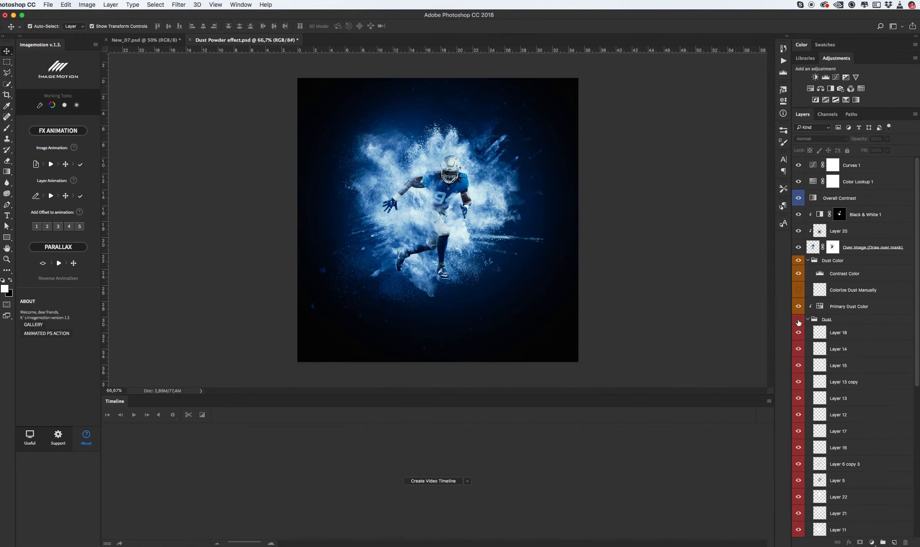
left_click(799, 320)
left_click(798, 320)
scroll(860, 342, "down", 5)
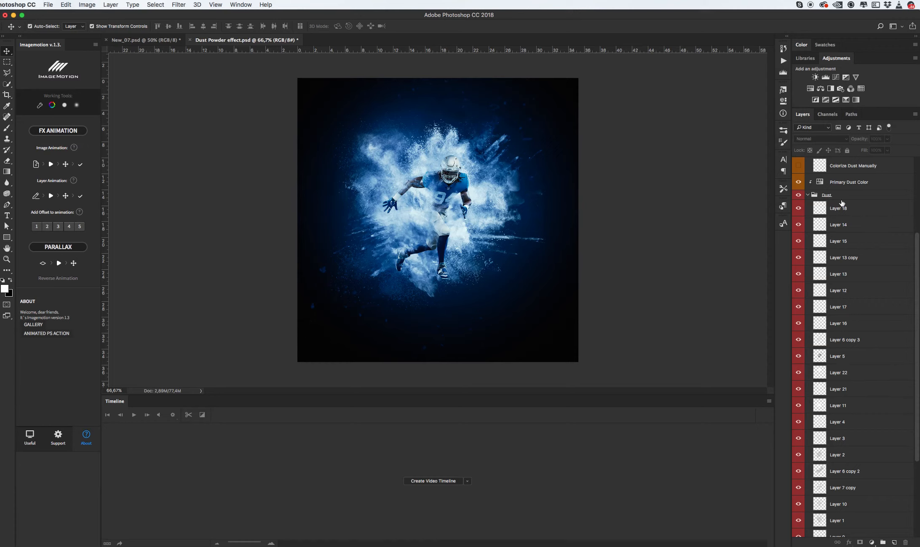
Step: In the Dust group, merge Layer 18 through Layer 13 into one layer and Layer 12 through Layer 5 into another
left_click(854, 211)
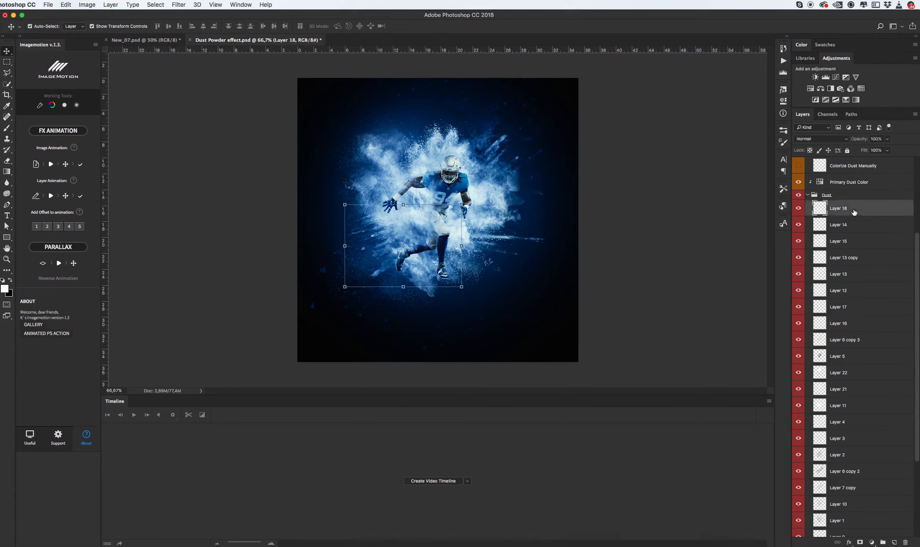
left_click(859, 278, "shift")
key("super+e")
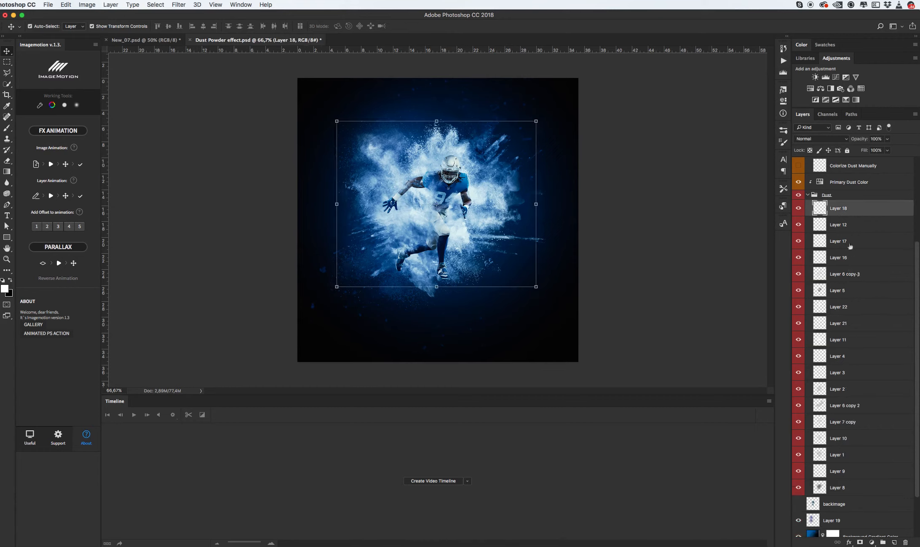
left_click(848, 228)
left_click(852, 292, "shift")
key("super+e")
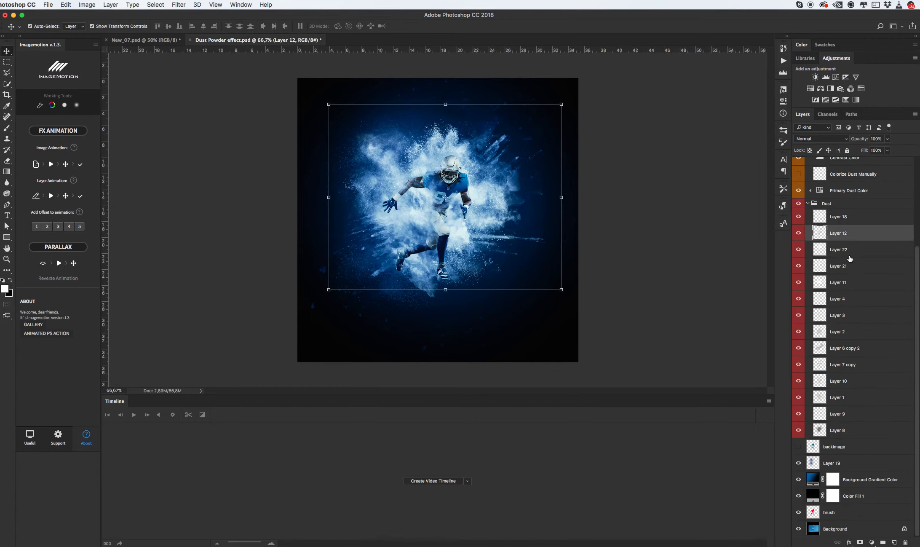
Step: Merge Layer 22 through Layer 4 into one dust layer and Layer 3 through Layer 10 into another
left_click(851, 252)
left_click(851, 300, "shift")
key("super+e")
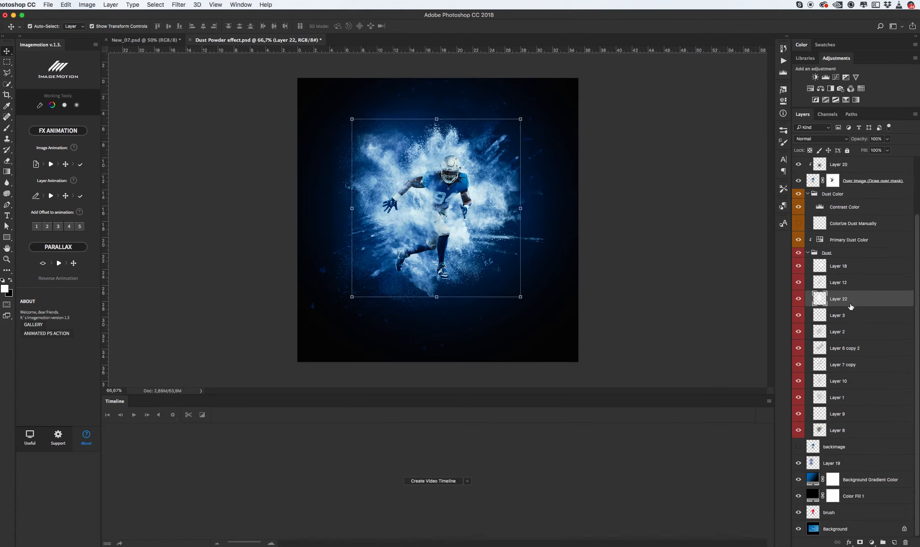
left_click(852, 314)
left_click(849, 380, "shift")
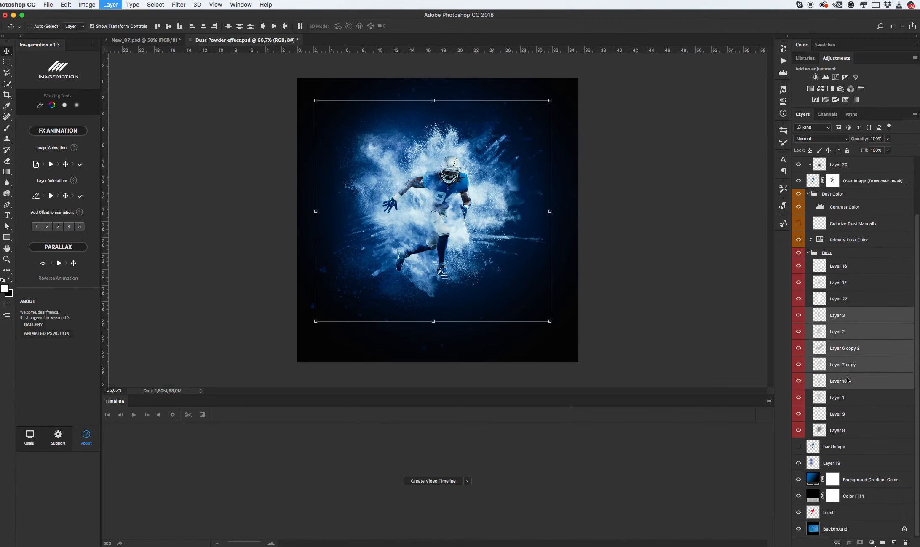
key("super+e")
Step: Merge the remaining dust layers, Layer 1 through Layer 8, into a single layer
left_click(840, 397)
left_click(841, 428, "shift")
key("super+e")
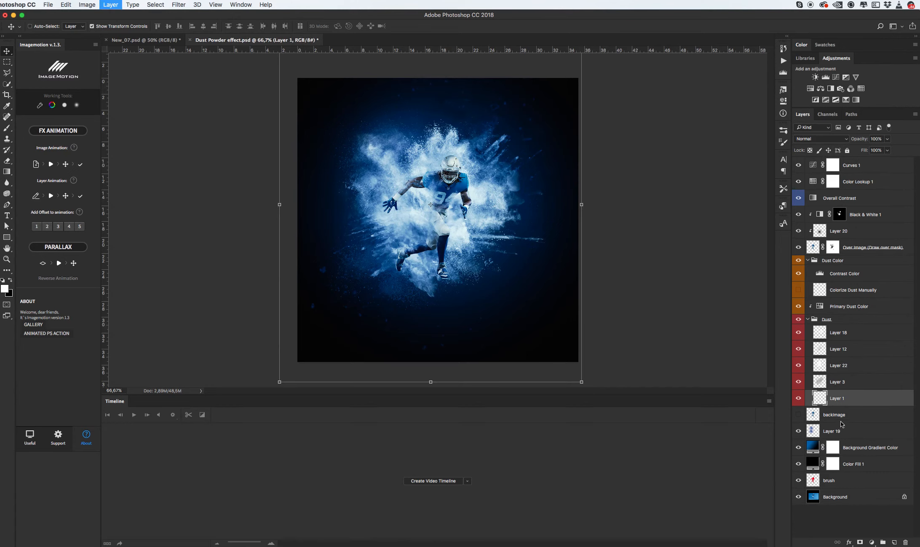
Step: Rename Layer 18 at the top of the Dust group as animation
left_click(846, 339)
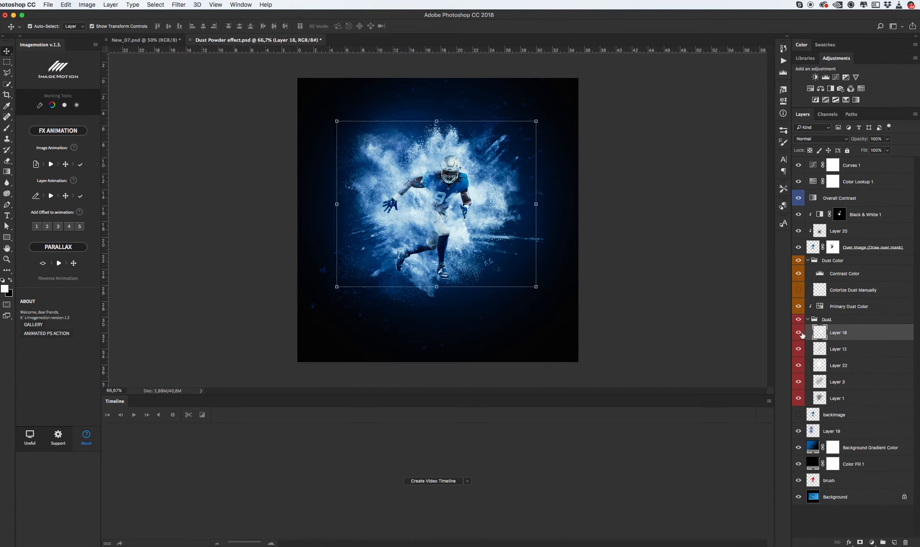
mouse_move(802, 335)
left_mouse_down()
mouse_move(800, 399)
mouse_move(801, 335)
left_mouse_up()
double_click(839, 333)
type("animation")
key("Return")
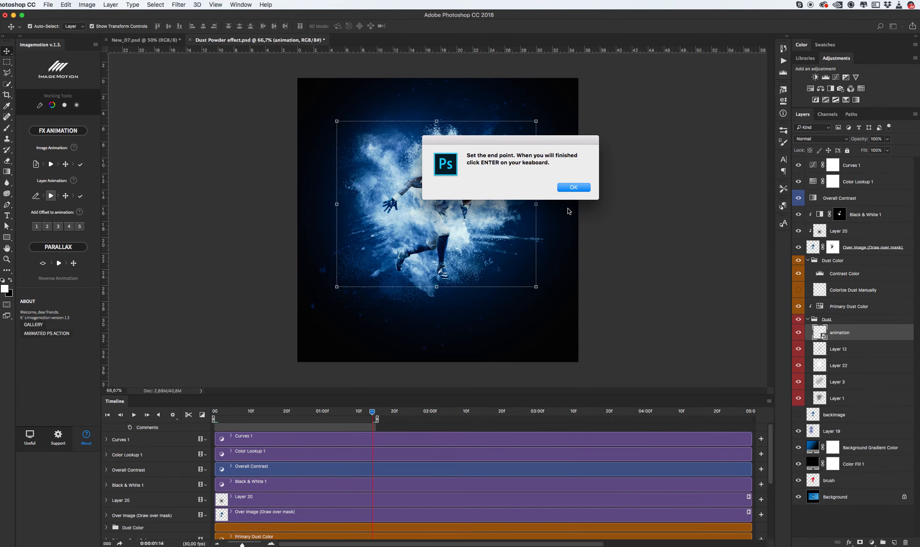
Step: Set the end point of the layer animation by scaling the dust up about its centre to about 116%
left_click(572, 190)
left_click_drag(537, 122, 556, 113)
key("Return")
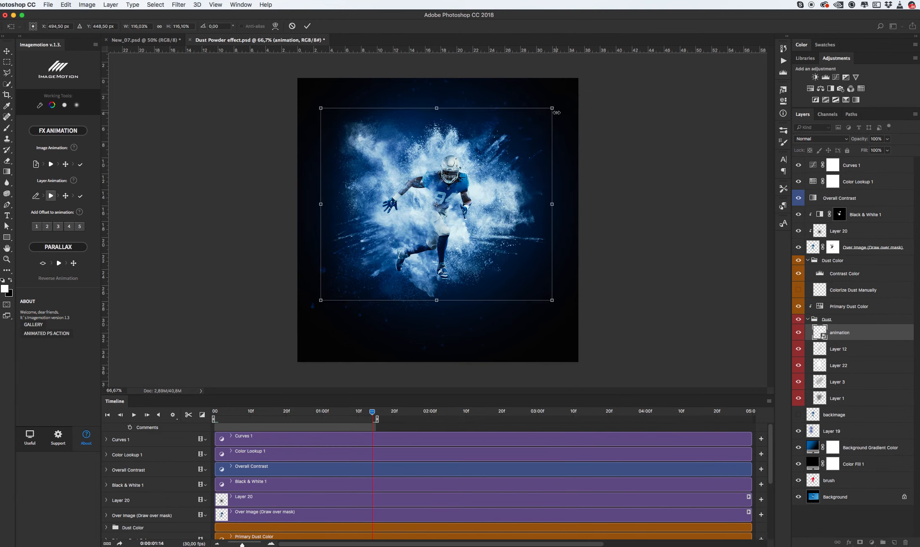
Step: Set the other animation point by scaling the dust copy slightly down about its centre, then finish and preview the animation
left_click(574, 187)
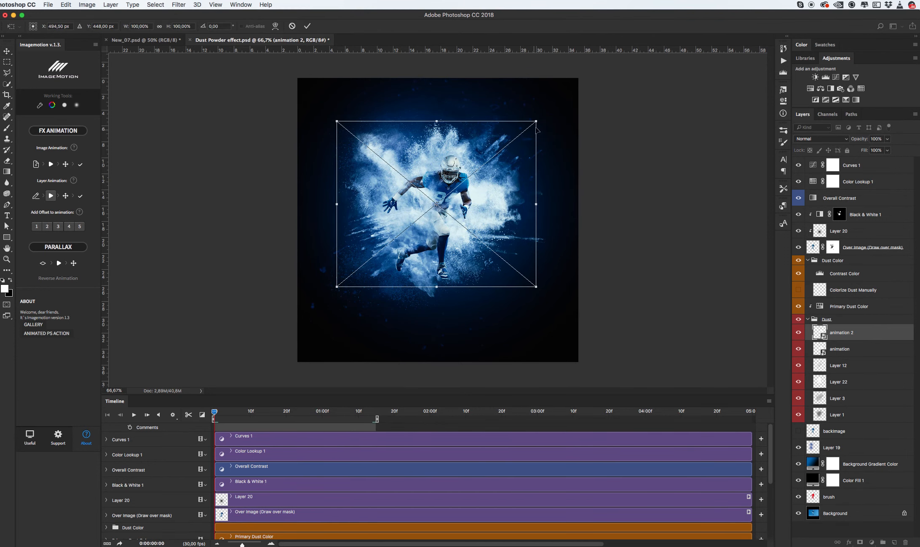
left_click_drag(536, 121, 524, 132)
key("Return")
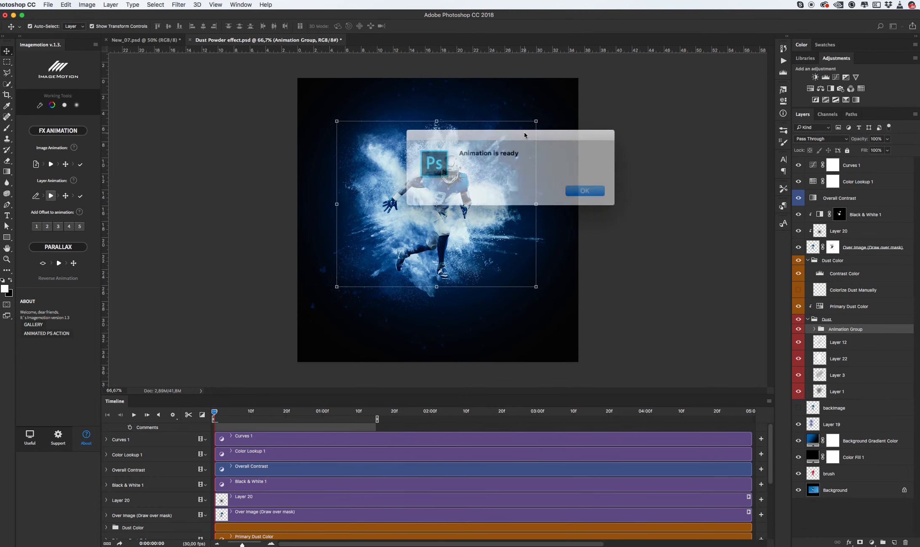
left_click(577, 188)
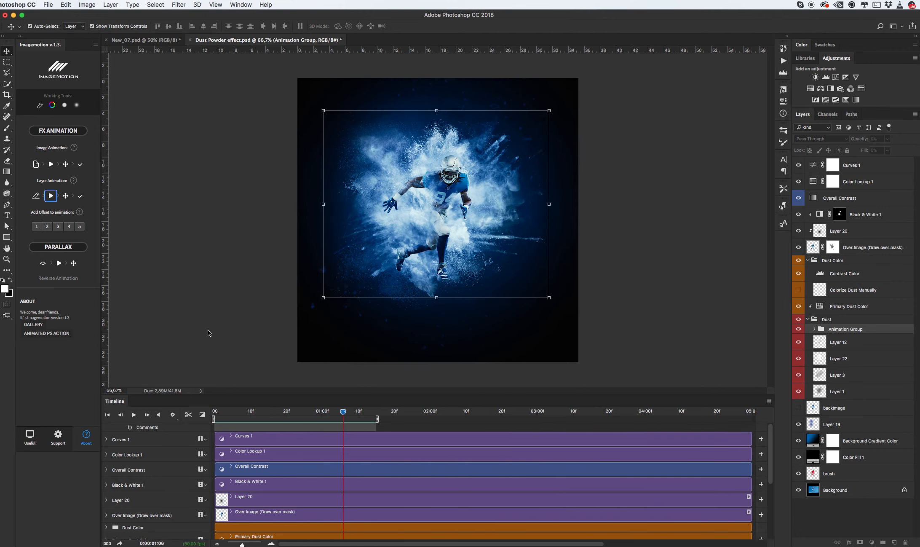
left_click(208, 329)
Step: Select the Animation Group and finalize its layer animation so the next element can be animated
double_click(839, 343)
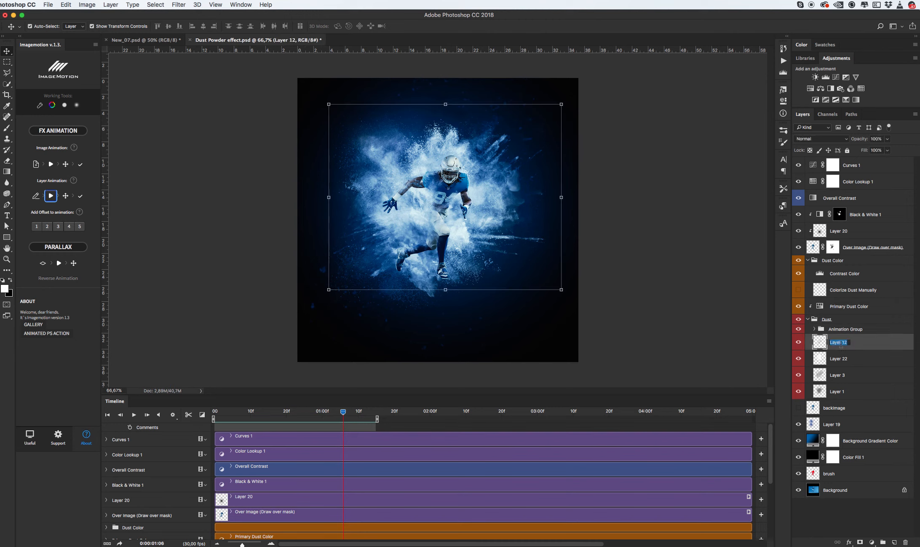
left_click(874, 333)
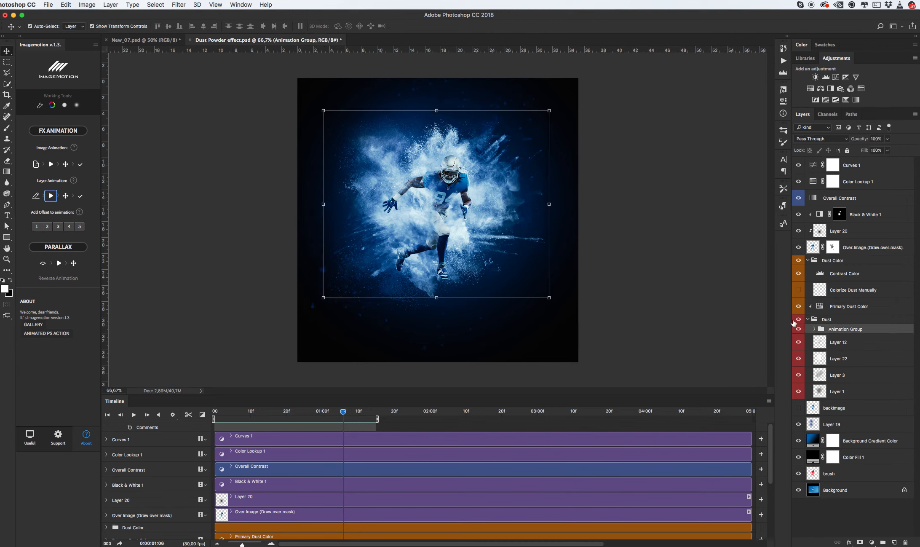
left_click(80, 197)
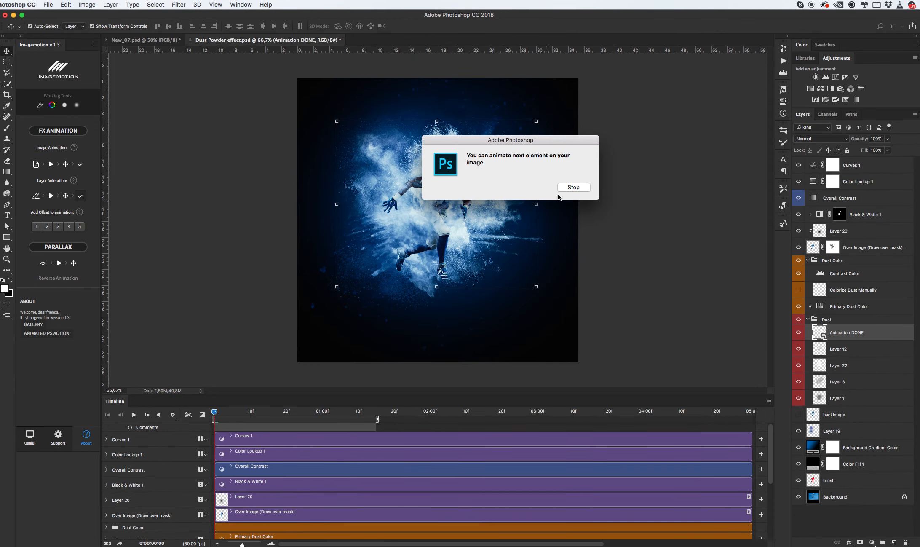
left_click(570, 188)
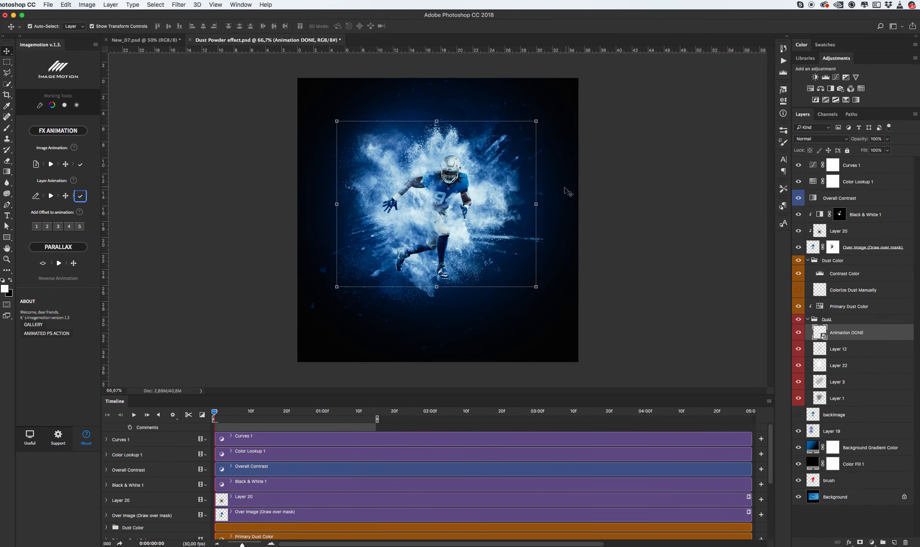
Step: Rename Layer 12 as animation and start the layer animation on it
double_click(843, 350)
type("animation")
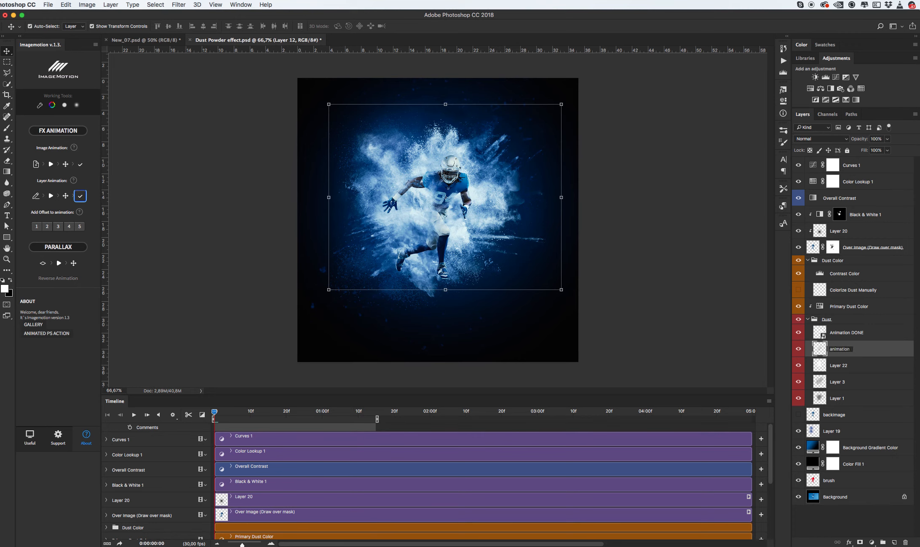
key("Return")
left_click(51, 196)
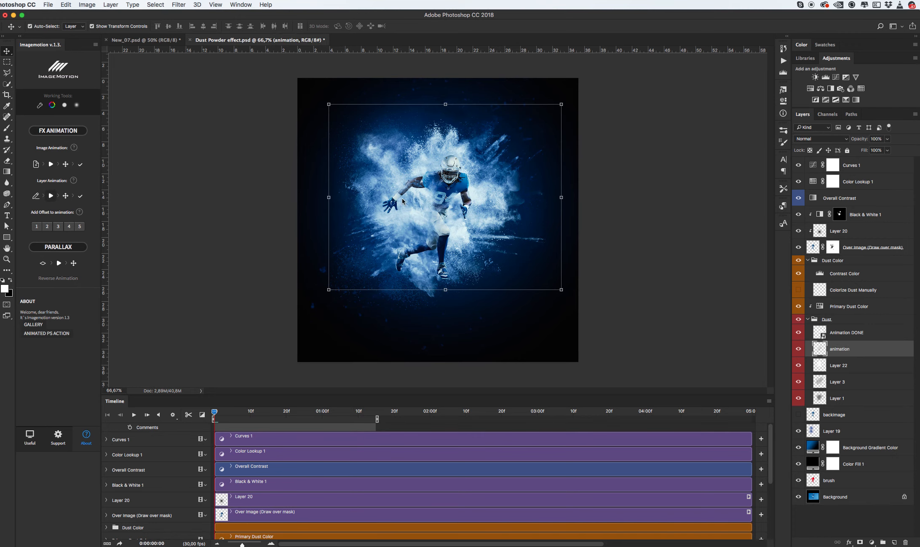
Step: Set the end point of the layer animation by scaling the dust layer up about its centre to about 121%
left_click(567, 194)
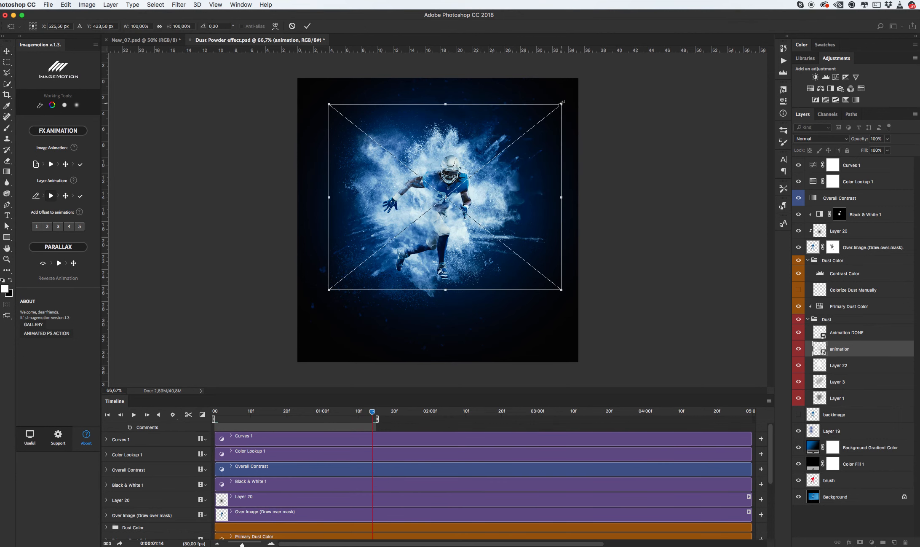
left_click_drag(562, 104, 592, 89)
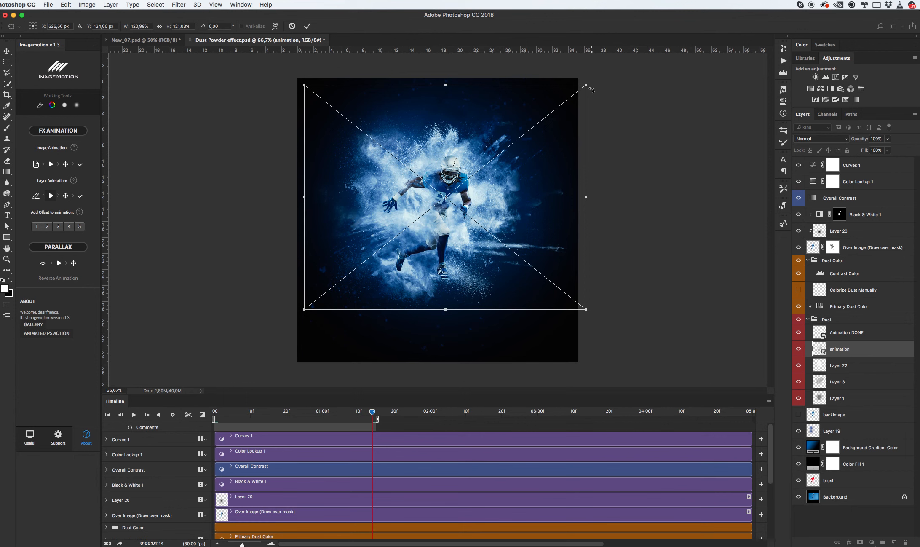
key("Return")
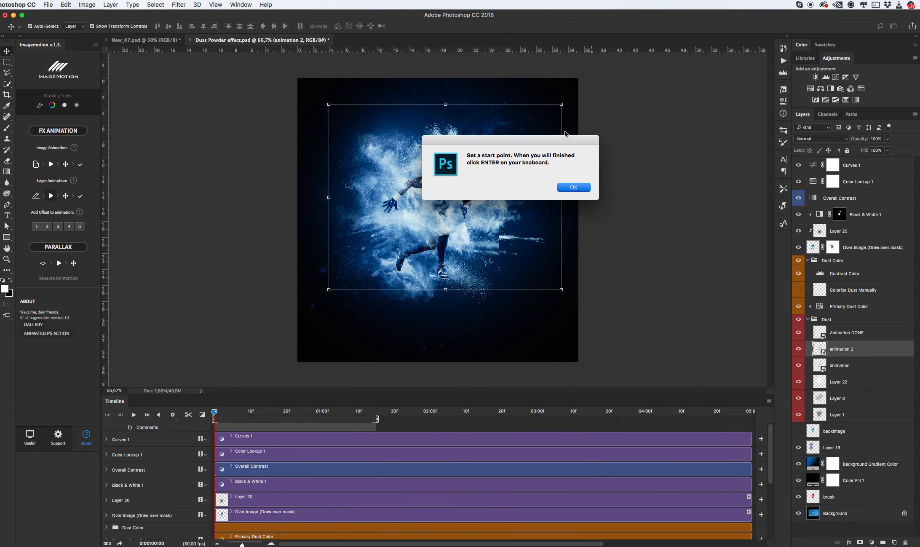
Step: Set the animation's start point by scaling the dust copy down about its centre, then finish and preview the animation
key("Return")
left_click_drag(562, 105, 538, 120)
key("Return")
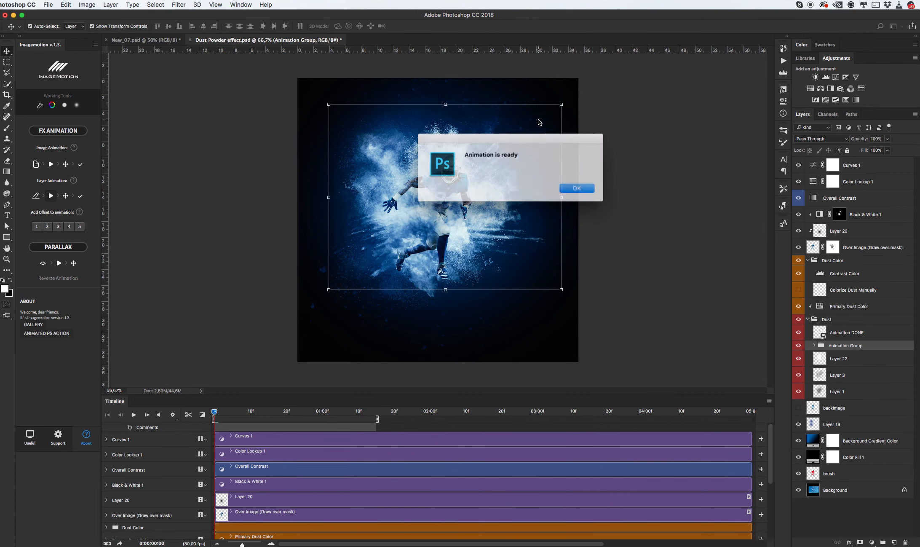
left_click(576, 189)
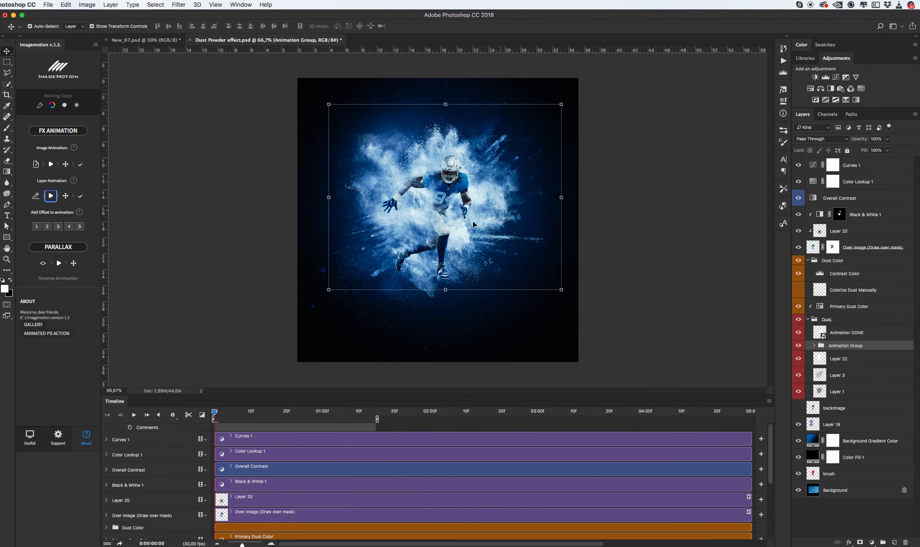
left_click(133, 414)
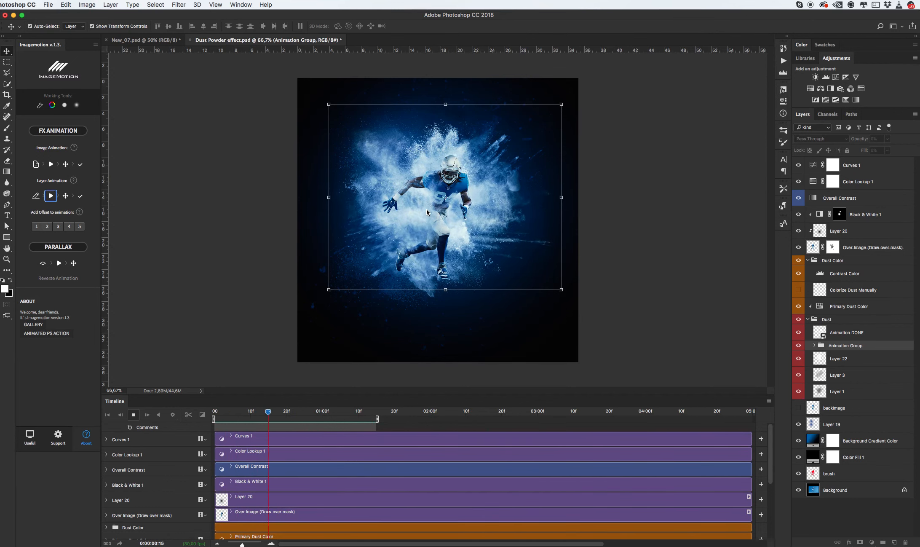
key("space")
left_click(255, 215)
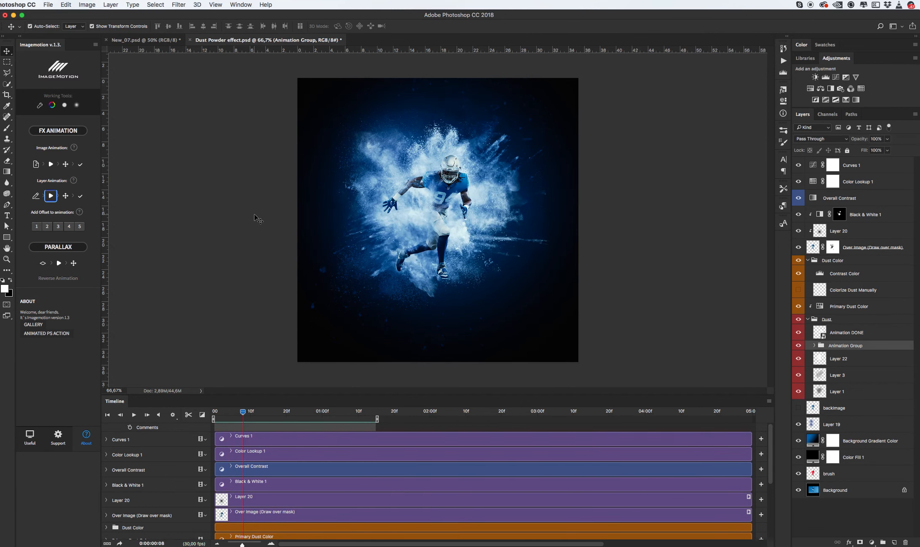
Step: Inspect the extents of the remaining dust layers: Layer 22, Layer 3 and Layer 1
left_click(841, 347)
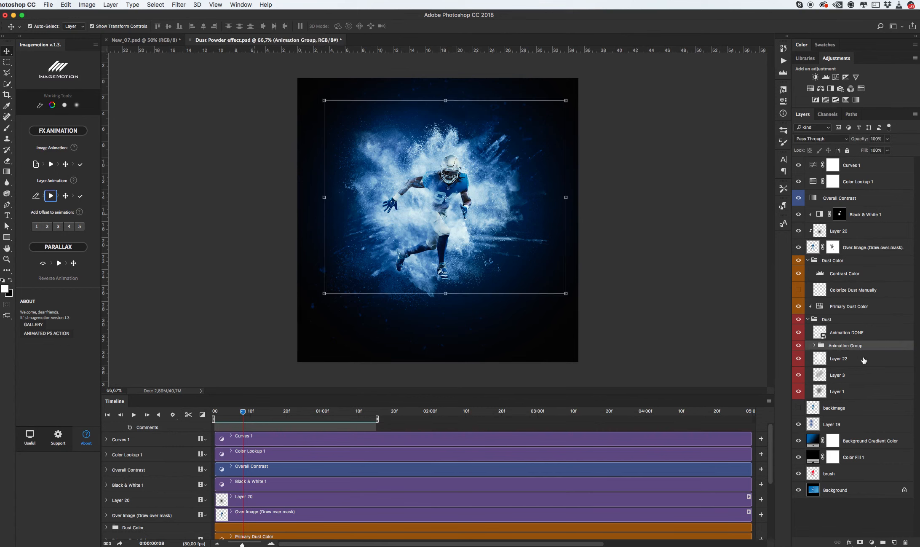
left_click(844, 362)
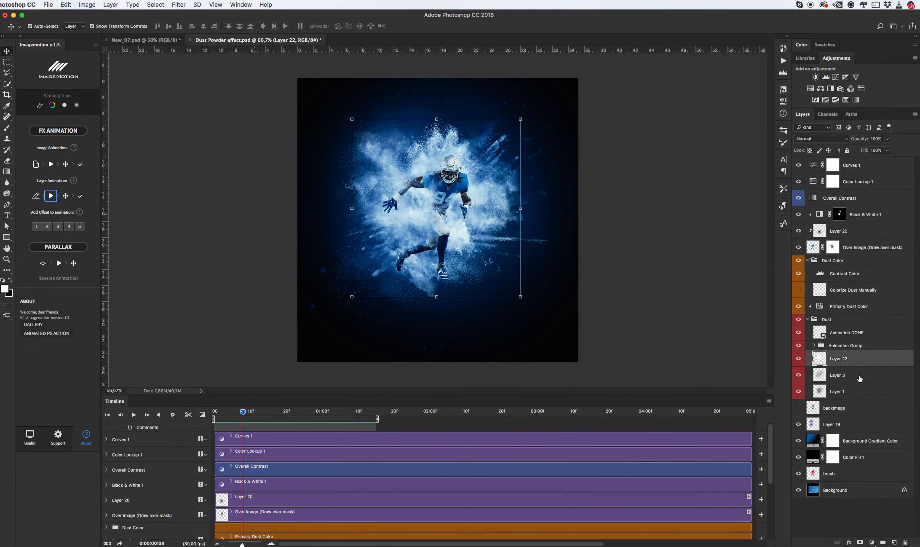
left_click(860, 378)
left_click(851, 391)
left_click(850, 382)
left_click(847, 360)
left_click(847, 381)
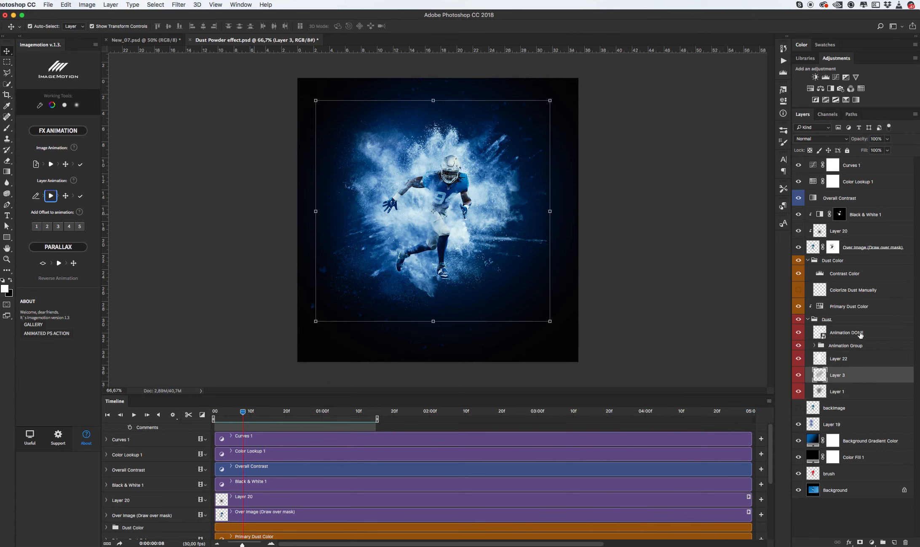
Step: Select the Animation Group, finalize its layer animation and play back the combined dust motion
left_click(847, 348)
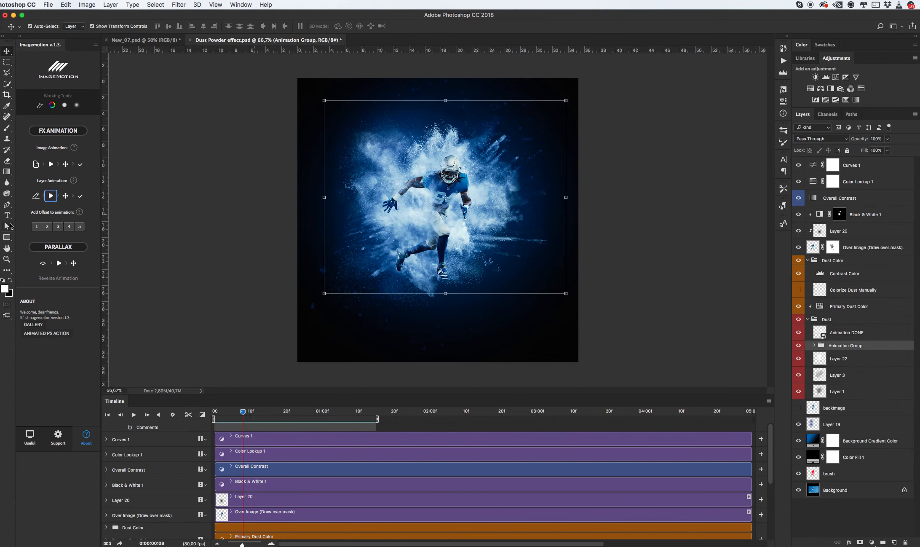
left_click(81, 195)
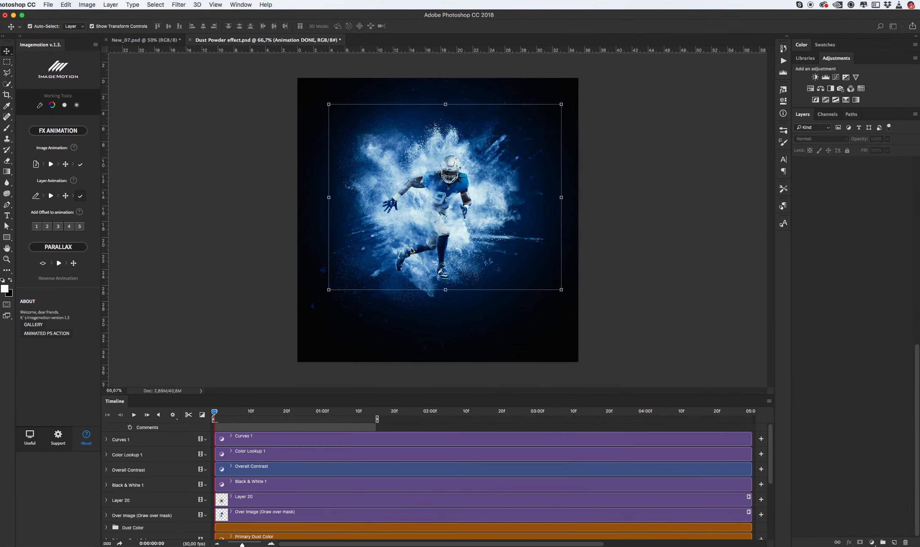
left_click(570, 191)
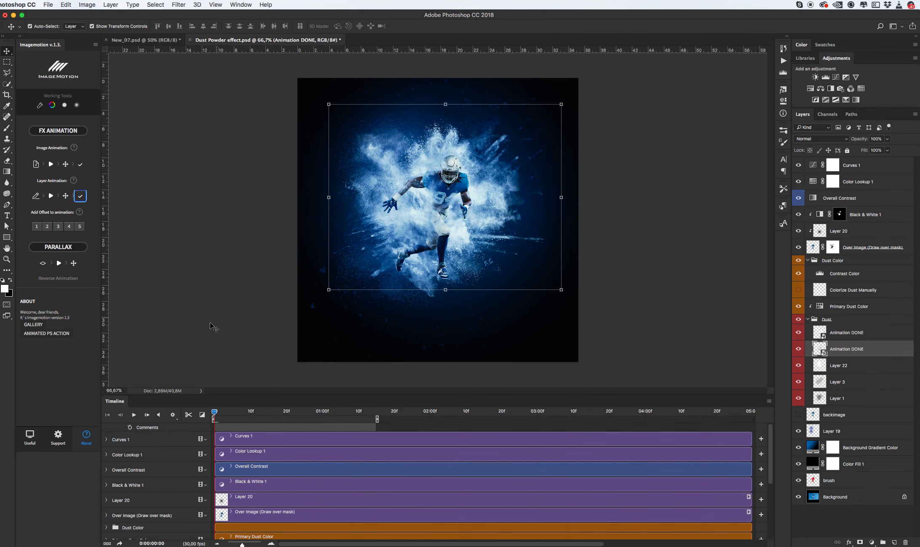
left_click(133, 415)
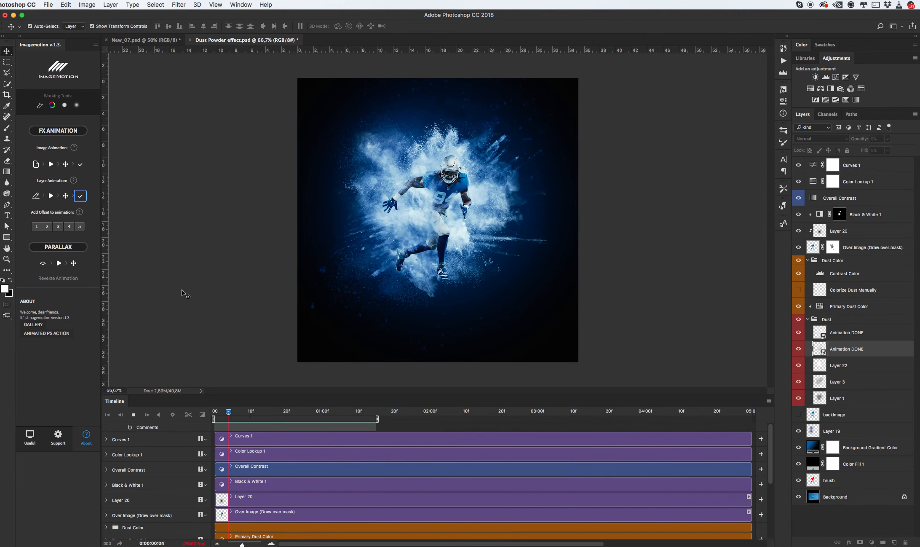
key("space")
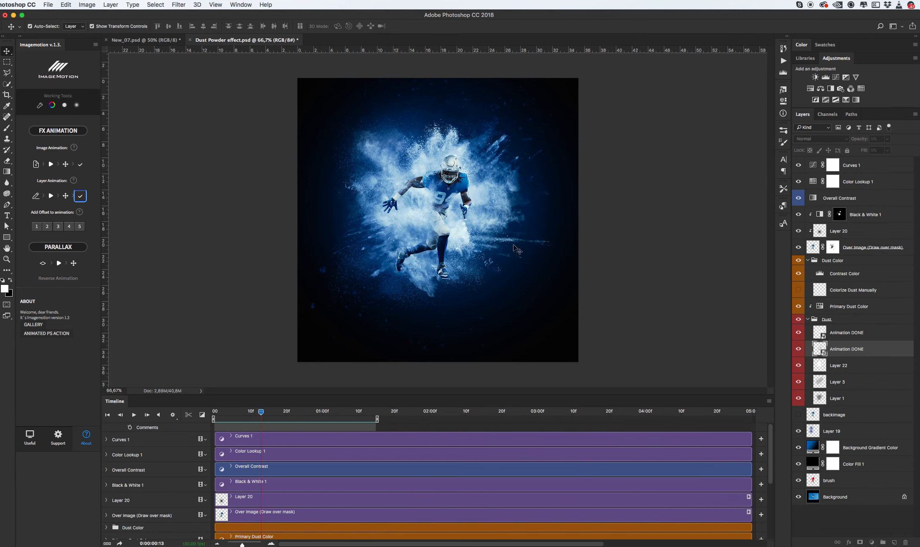